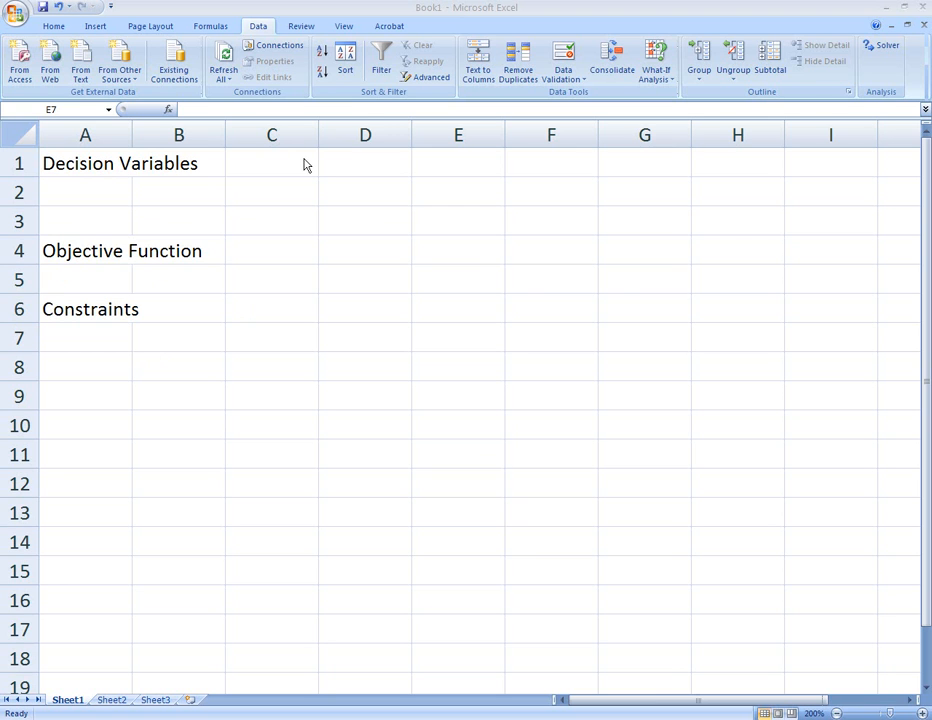
Label the decision variables with A in cell C1 and D in cell C2
left_click(371, 162)
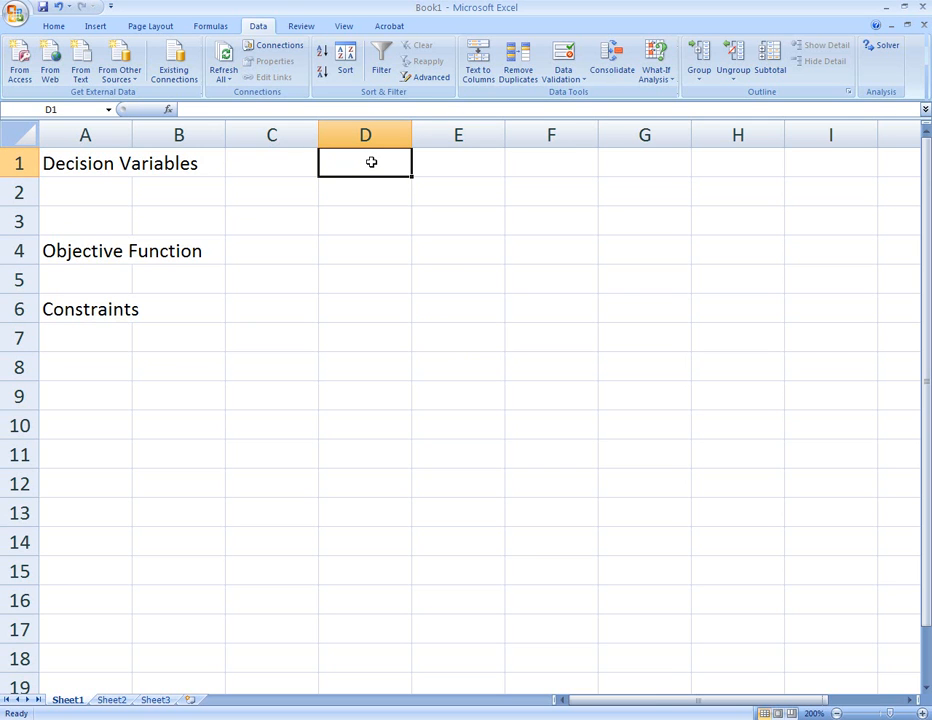
left_click(391, 184)
left_click(391, 166)
key("Left")
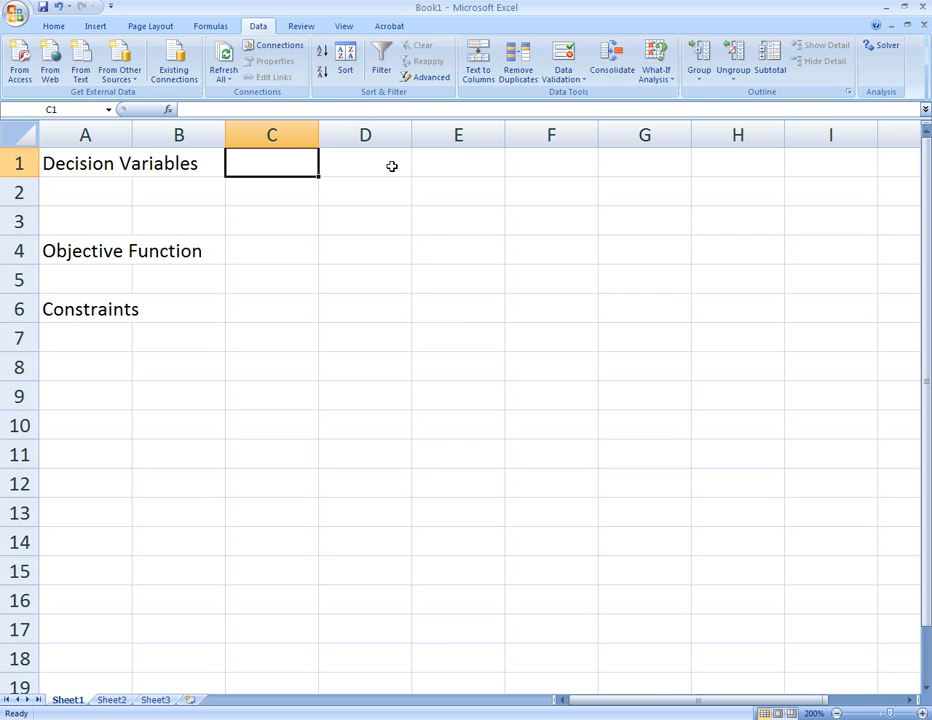
type("A")
key("Return")
type("D")
left_click(392, 166)
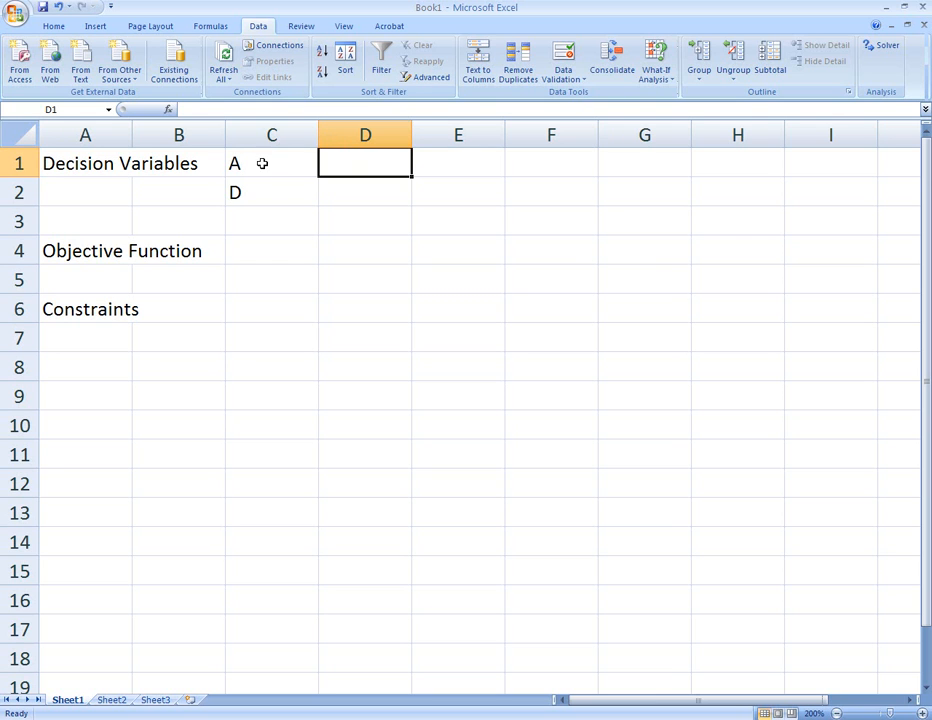
Fill the decision variable value cells D1:D2 with yellow
left_click(235, 195)
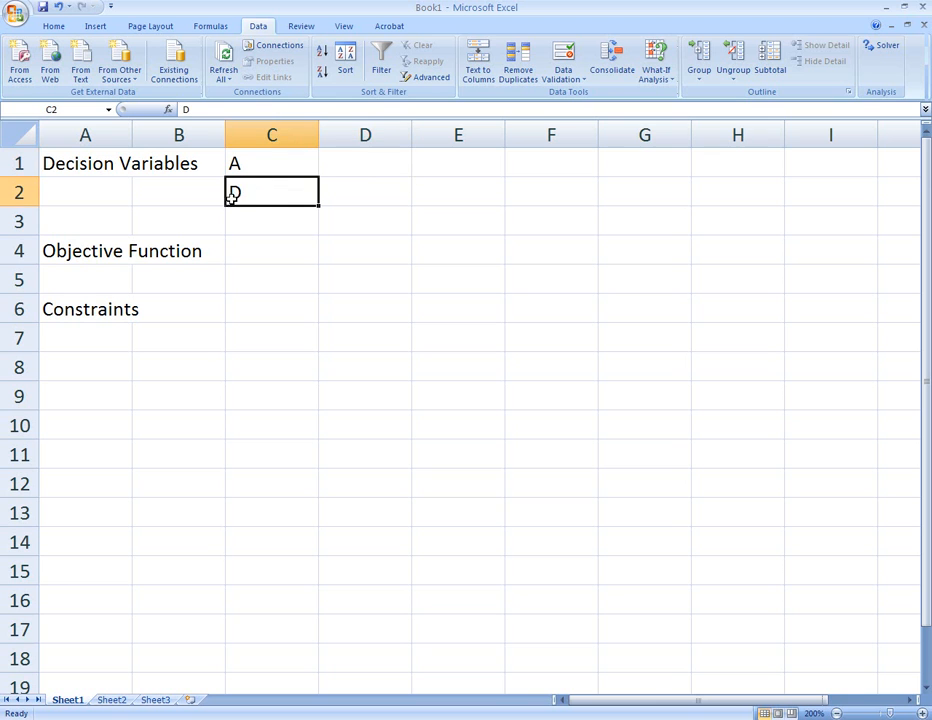
left_click(369, 195)
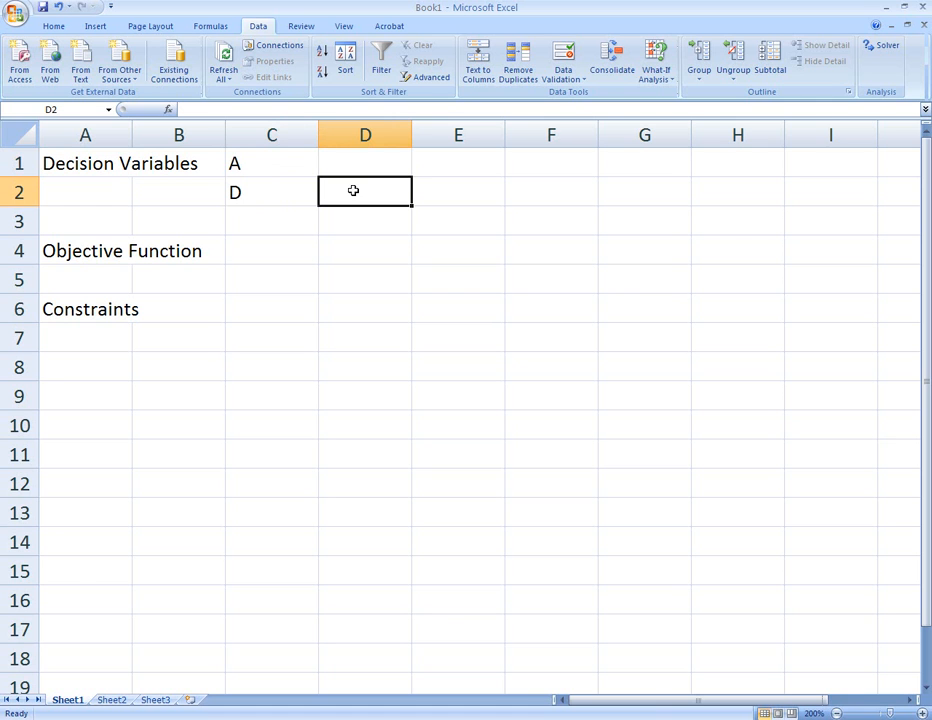
left_click_drag(366, 162, 371, 200)
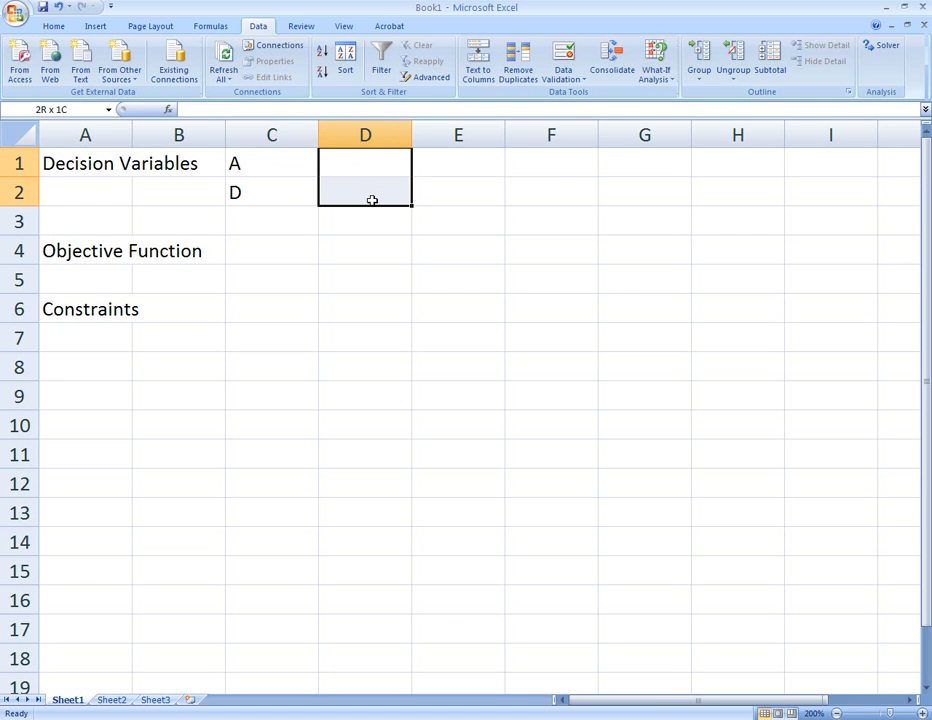
right_click(375, 202)
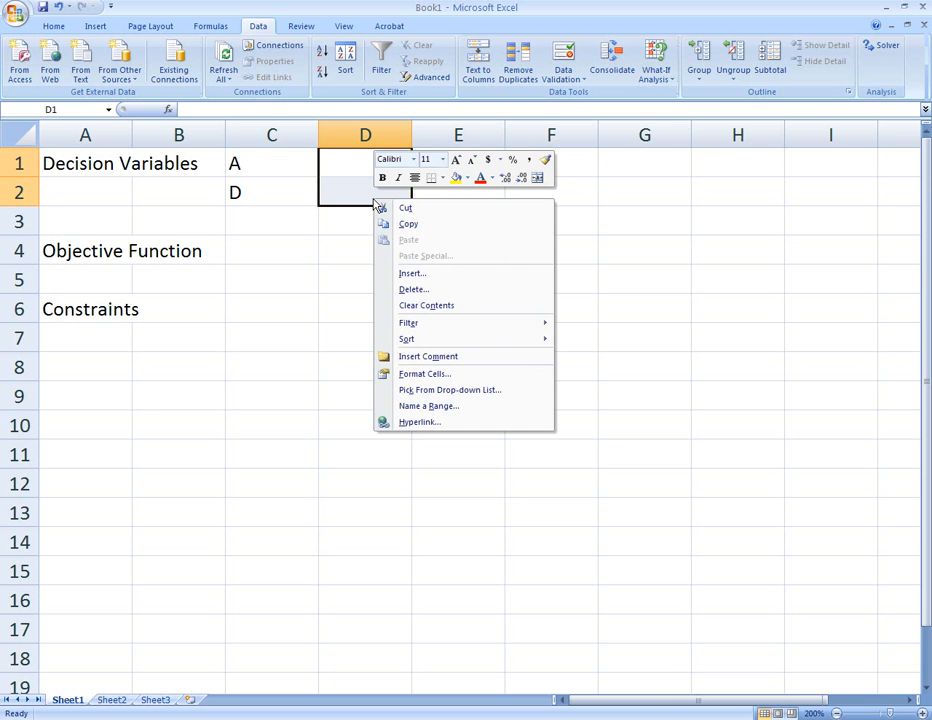
left_click(383, 374)
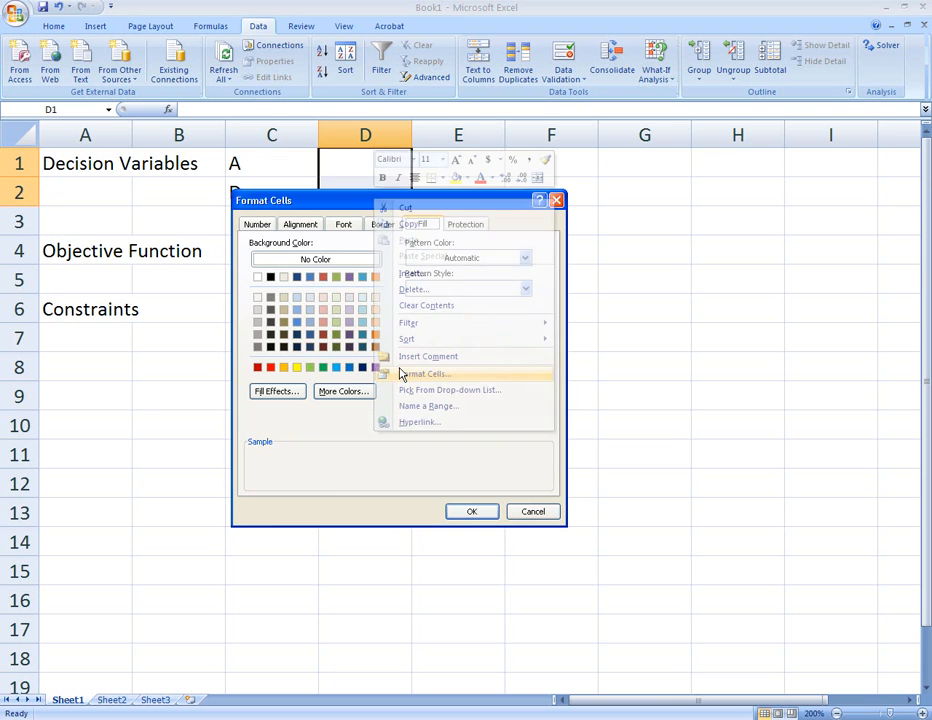
left_click(298, 369)
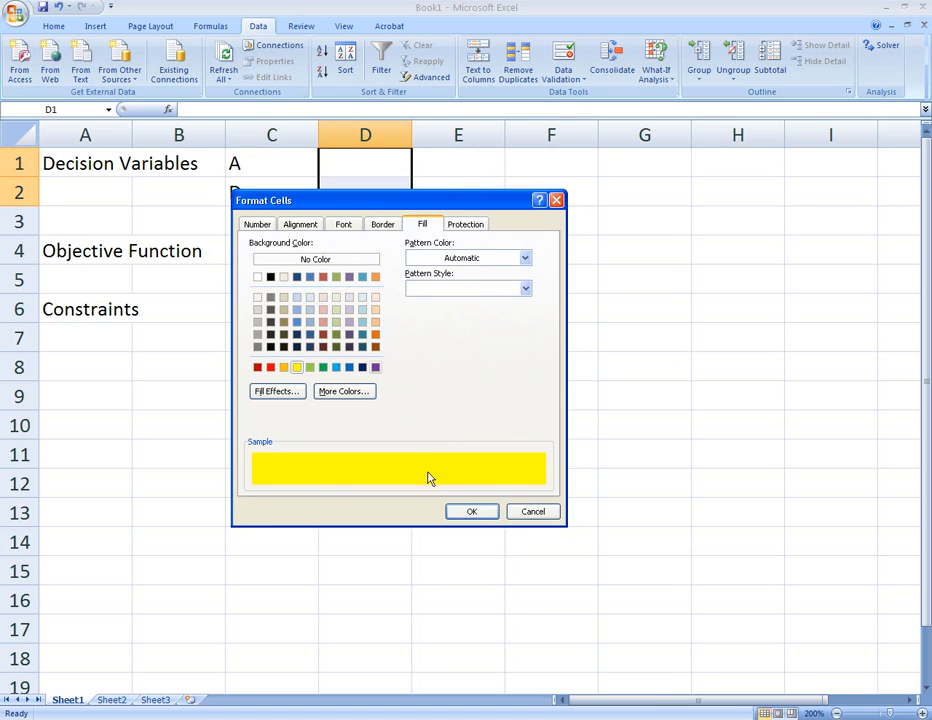
left_click(474, 514)
left_click(385, 193)
left_click(379, 251)
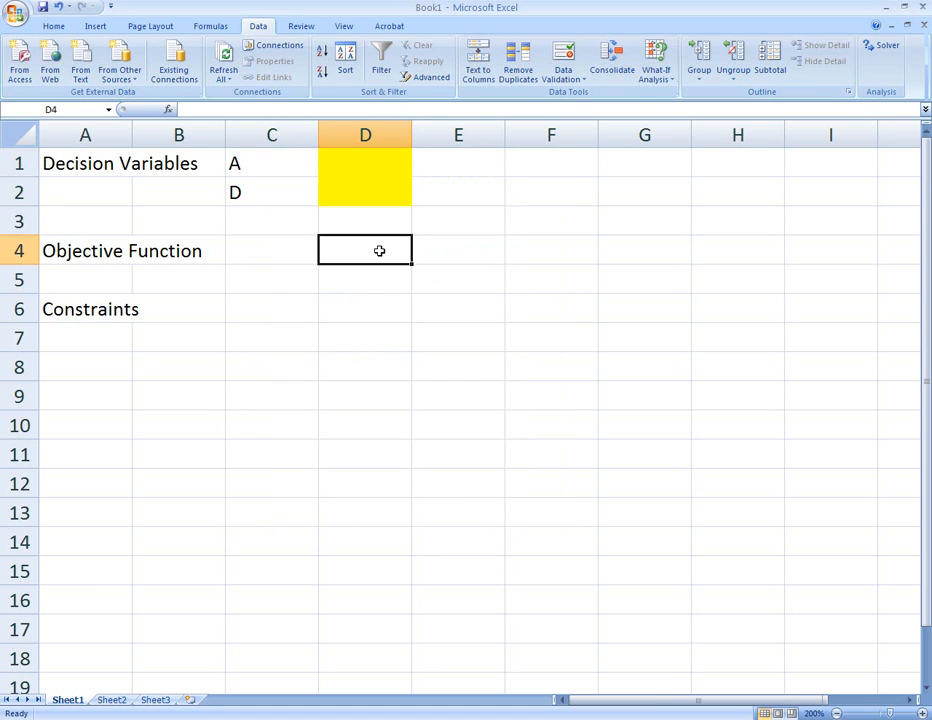
Enter trial values of 10 for A in D1 and 15 for D in D2
left_click(385, 162)
type("10")
key("Return")
type("15")
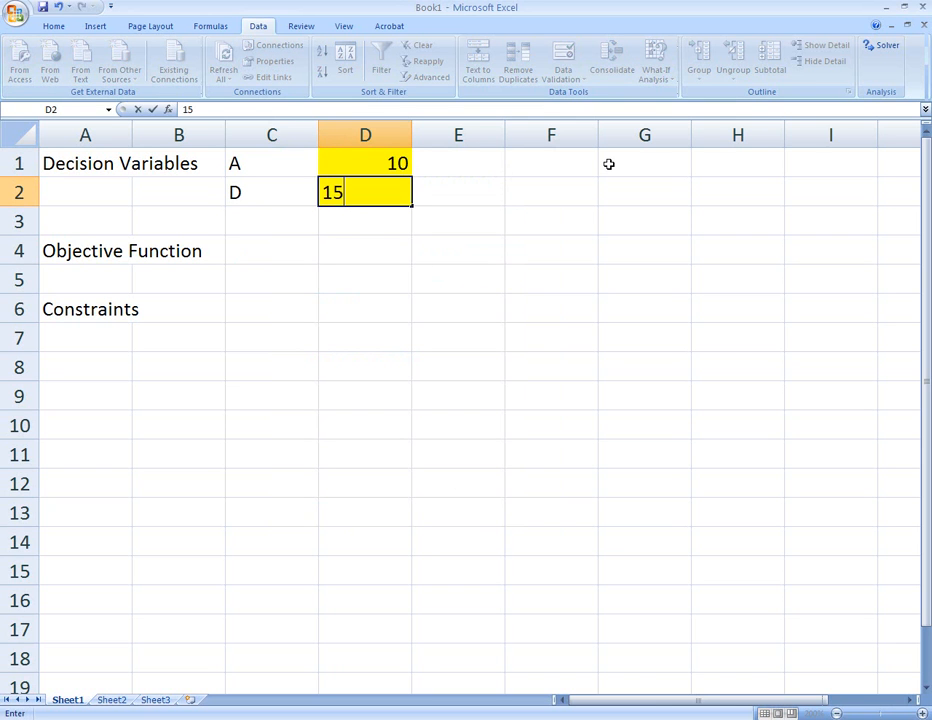
key("Return")
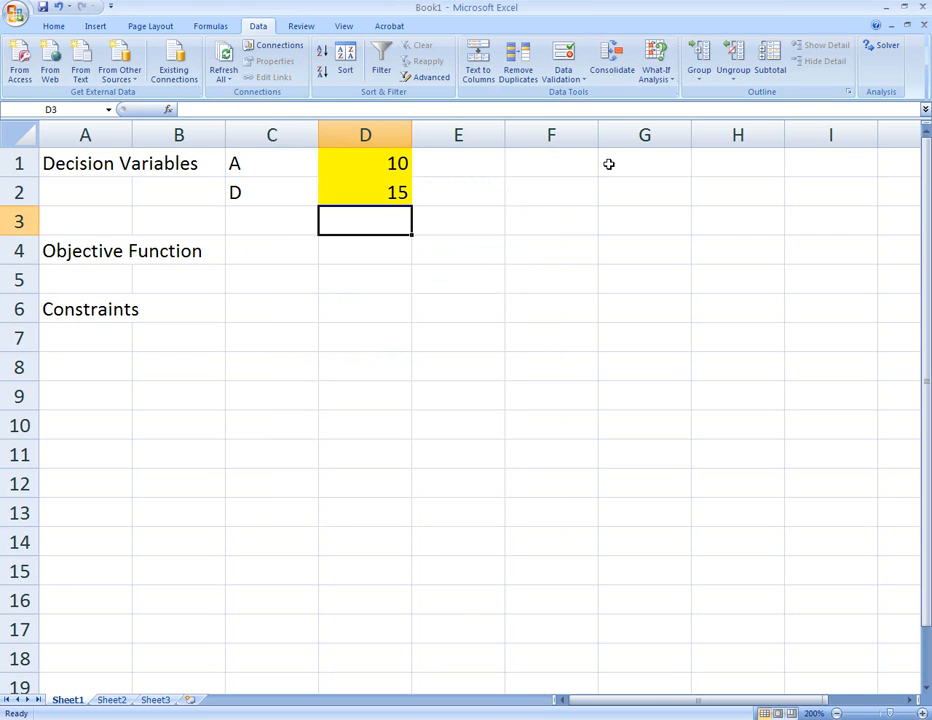
Clear the trial values from the yellow cells D1 and D2
key("Up")
key("Delete")
key("Up")
key("Delete")
key("Down")
key("Down")
key("Up")
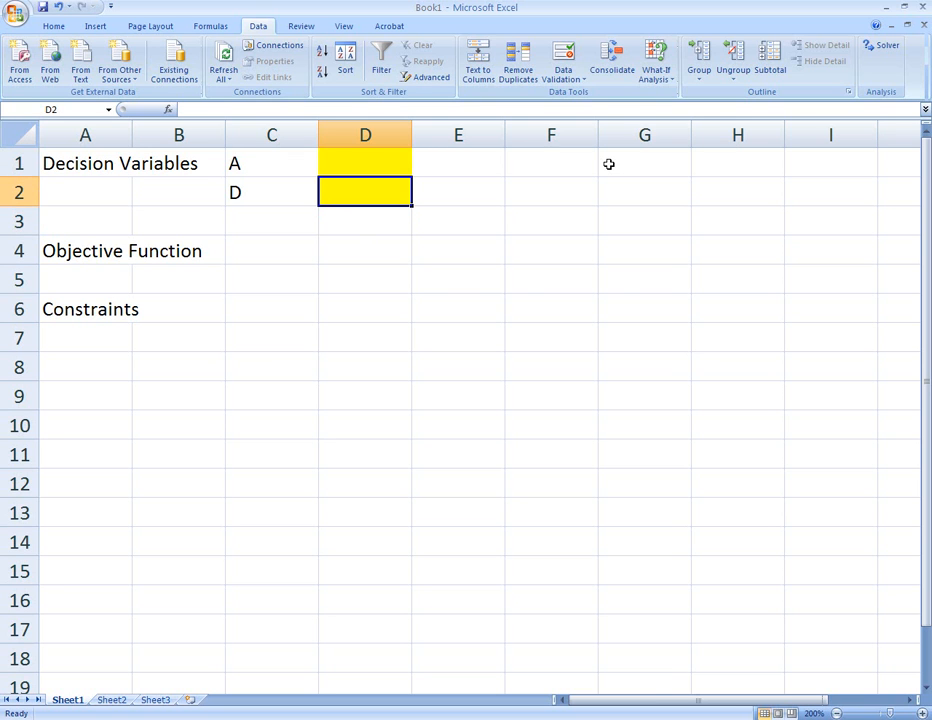
Enter the objective function formula =10*d1+15*d2 in cell D4
key("Up")
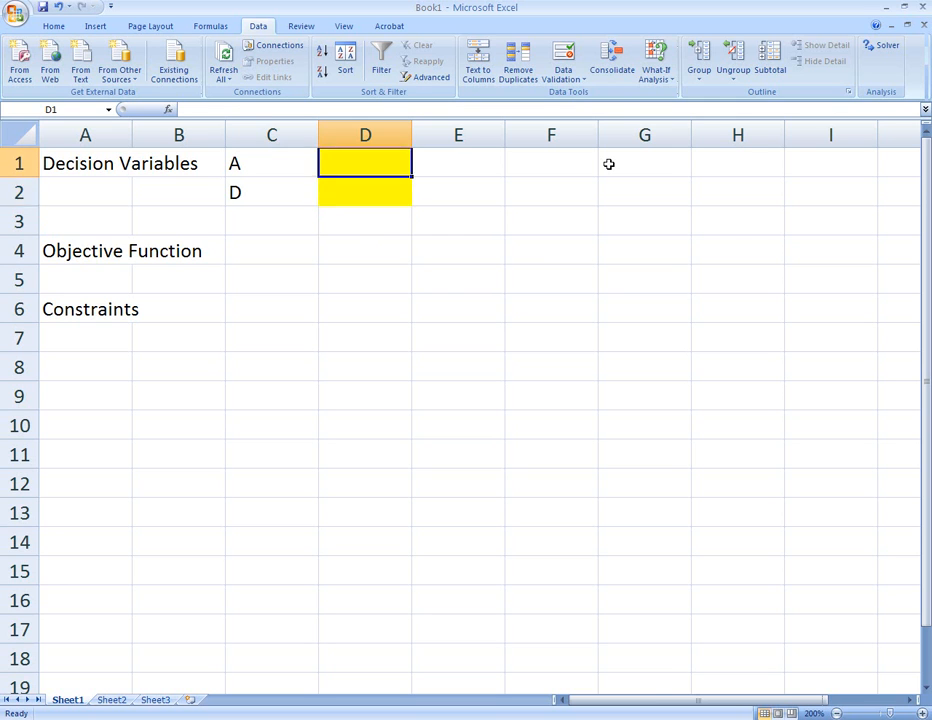
key("Down")
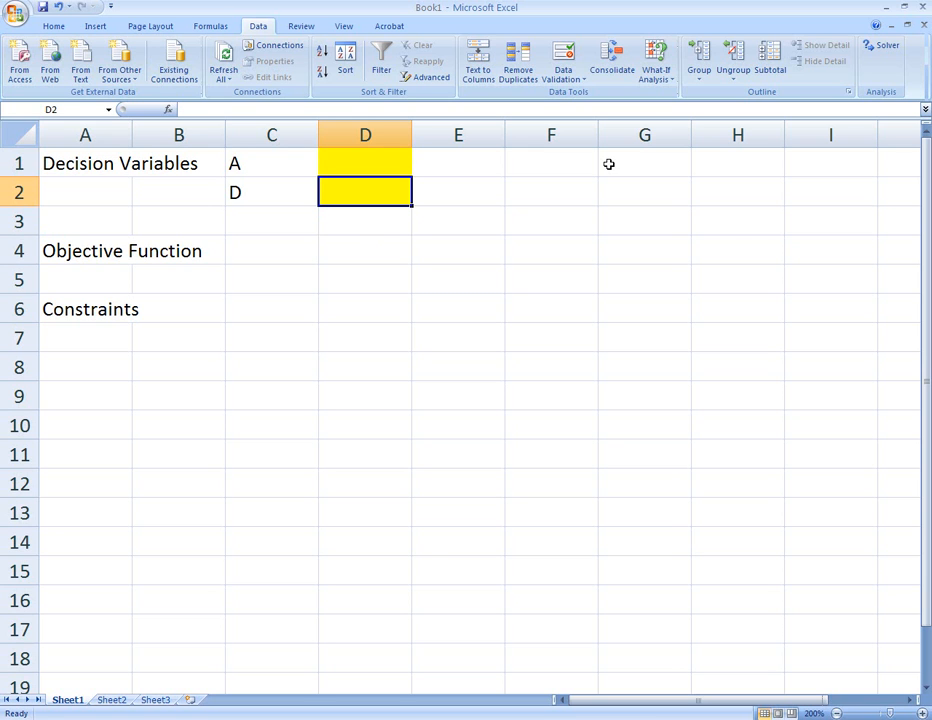
key("Down")
key("Down")
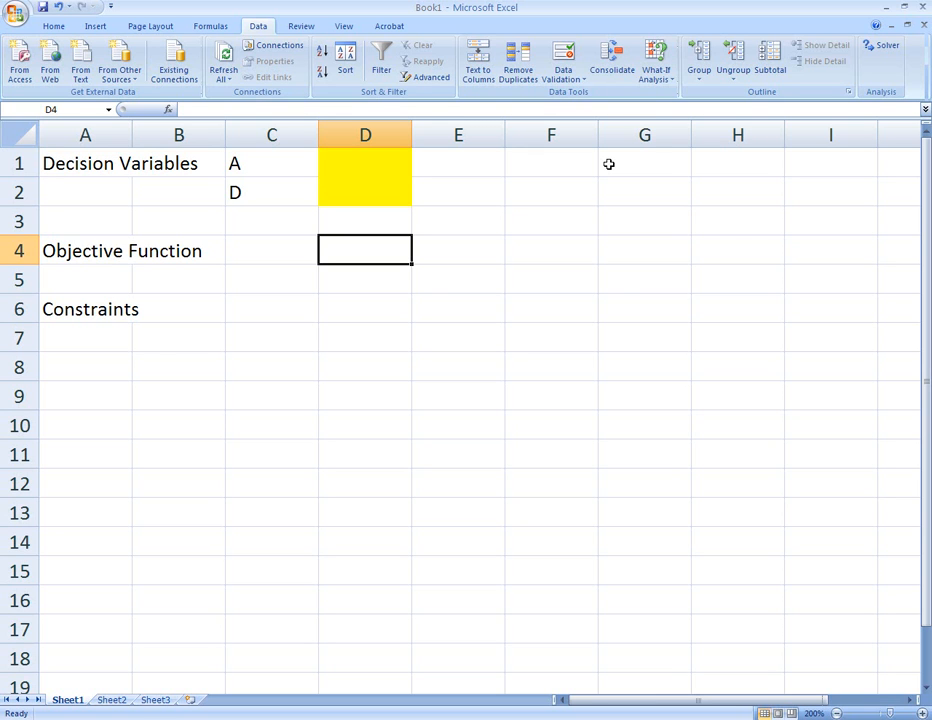
type("=")
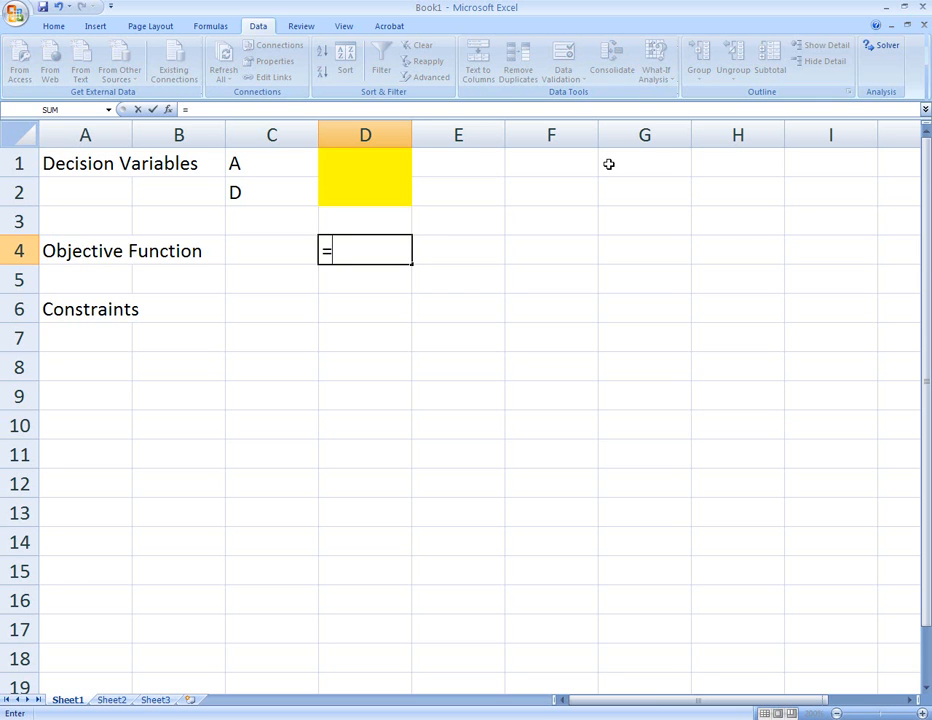
type("10*d1")
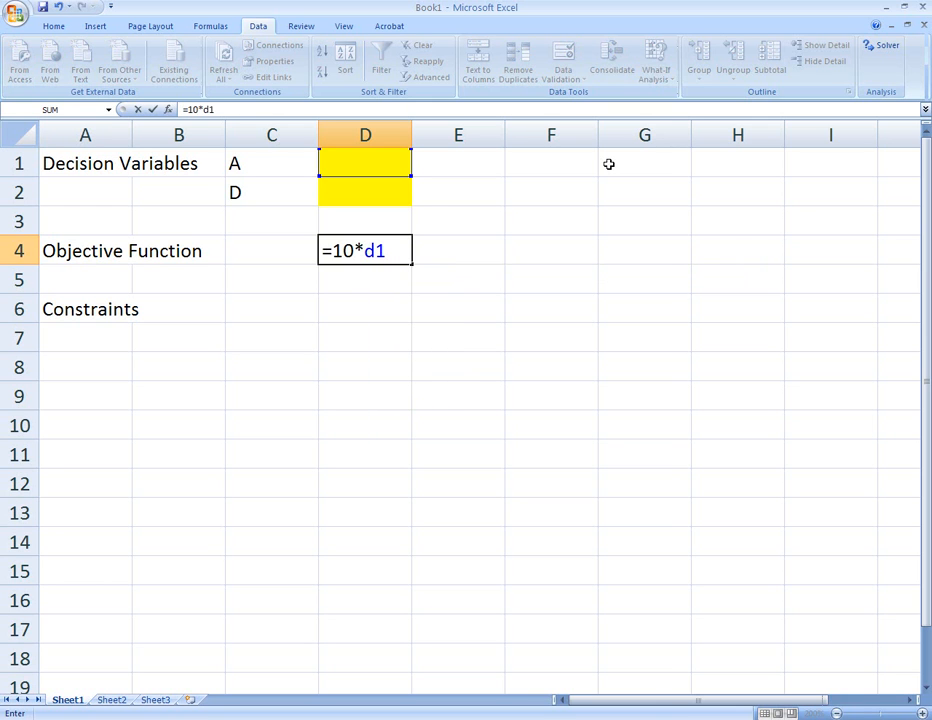
type("+15*d2")
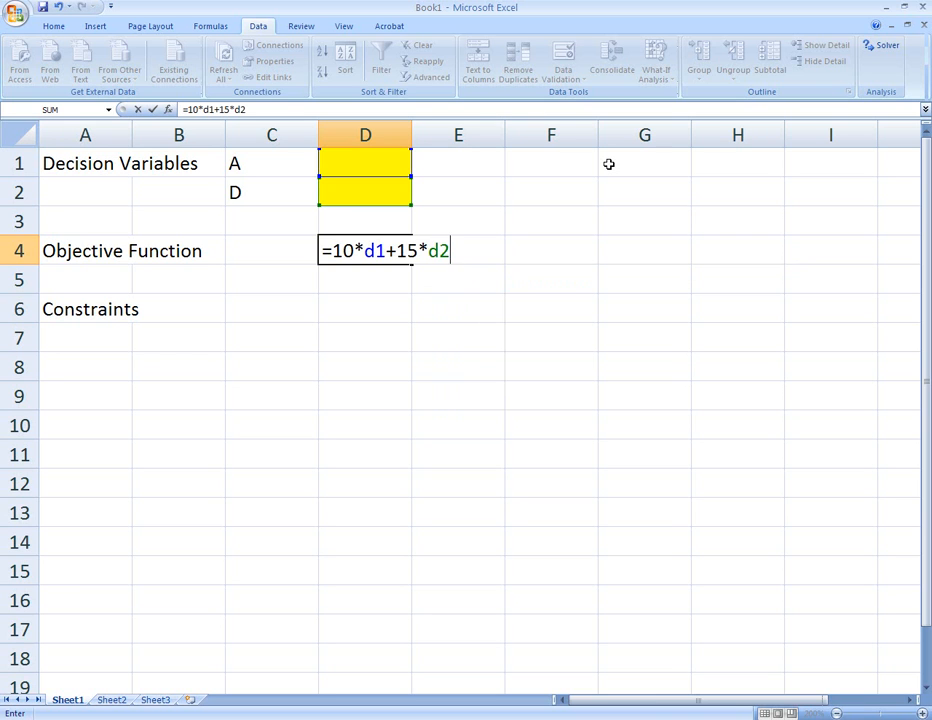
key("Return")
Test the objective function with 10 in D1 and 23 in D2
key("Up")
key("Up")
key("Up")
key("Up")
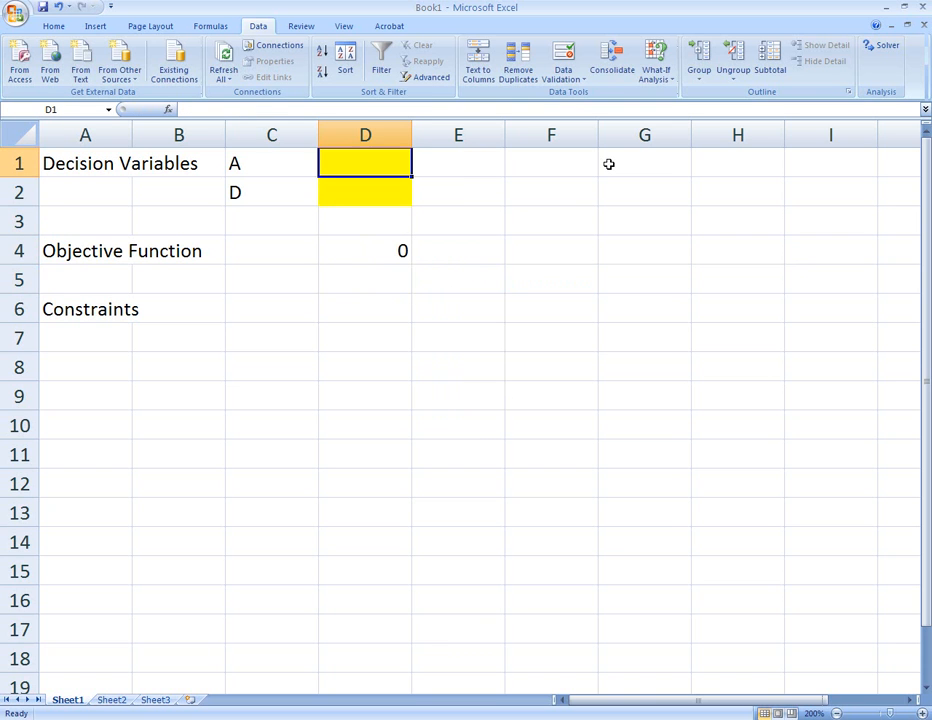
type("10")
key("Return")
type("23")
key("Return")
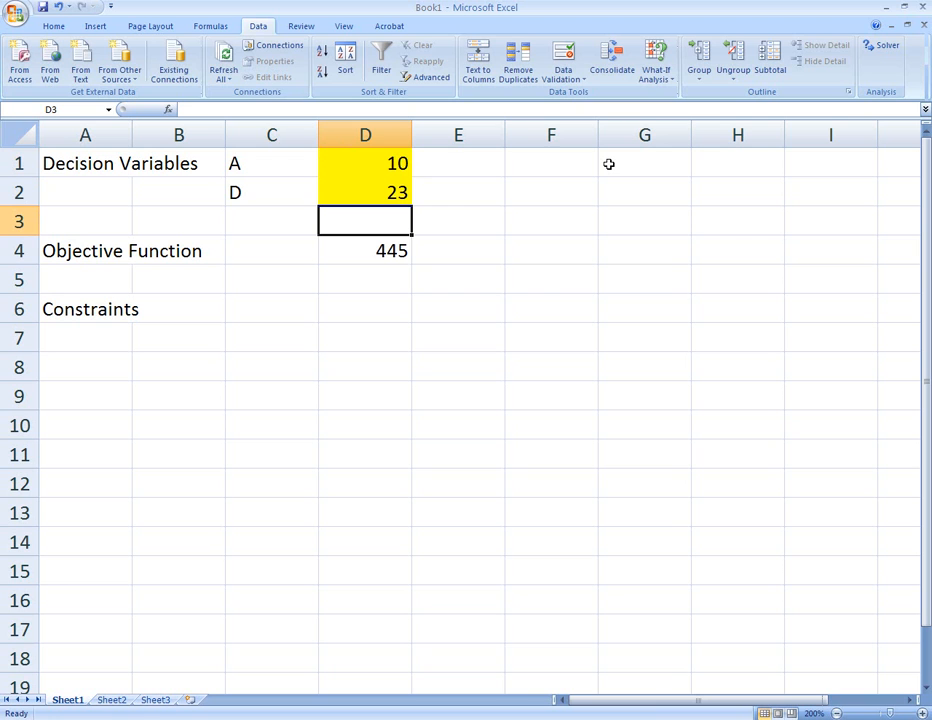
Delete the test values from D1 and D2, leaving the objective formula in place
key("Up")
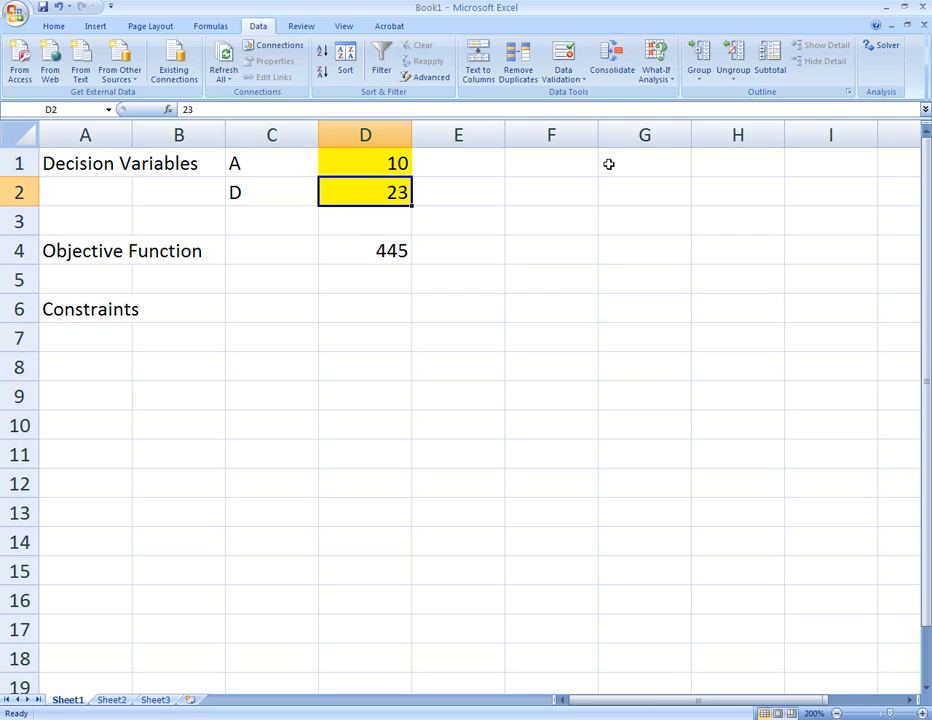
key("Delete")
key("Up")
key("Delete")
key("Down")
key("Down")
key("Down")
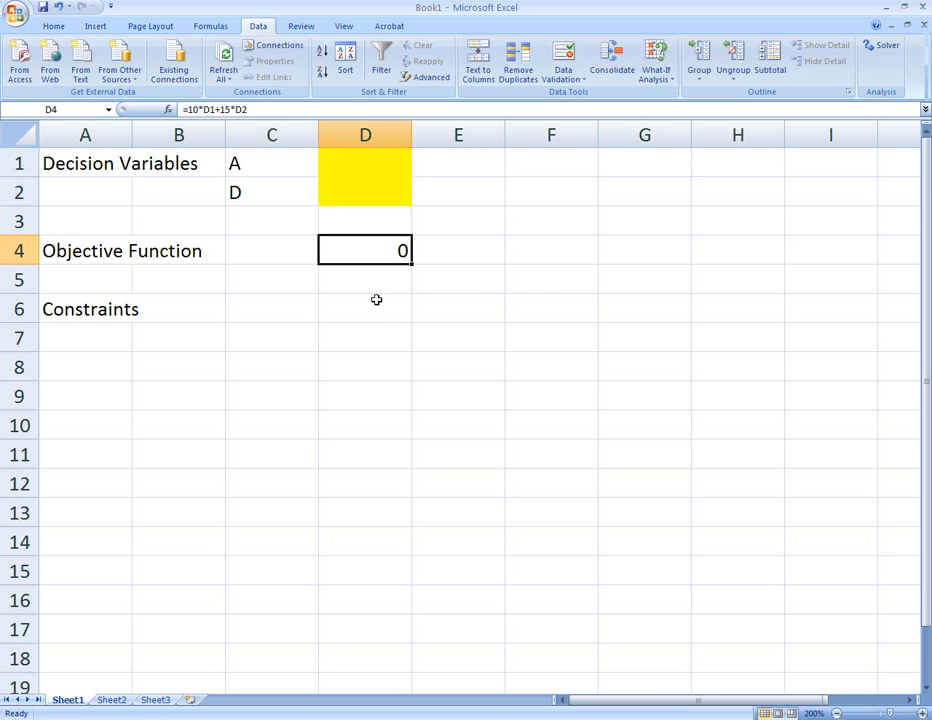
mouse_move(366, 156)
left_mouse_down()
mouse_move(366, 189)
mouse_move(372, 164)
left_mouse_up()
left_click(374, 186)
left_click(384, 163)
left_click(381, 192)
left_click(381, 166)
left_click(381, 187)
left_click(383, 162)
left_click(379, 189)
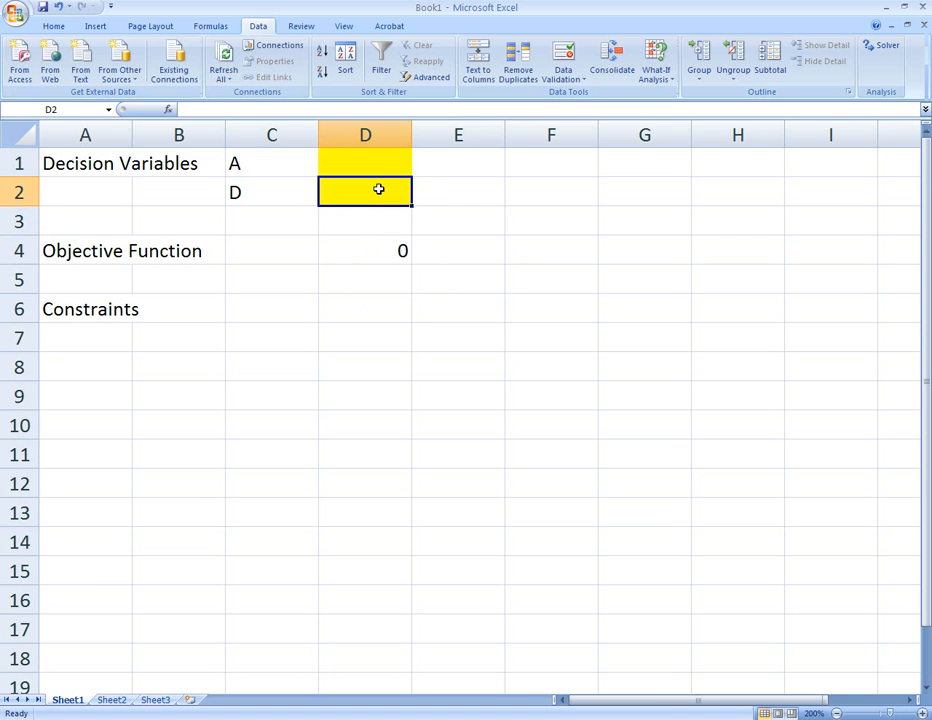
left_click(385, 245)
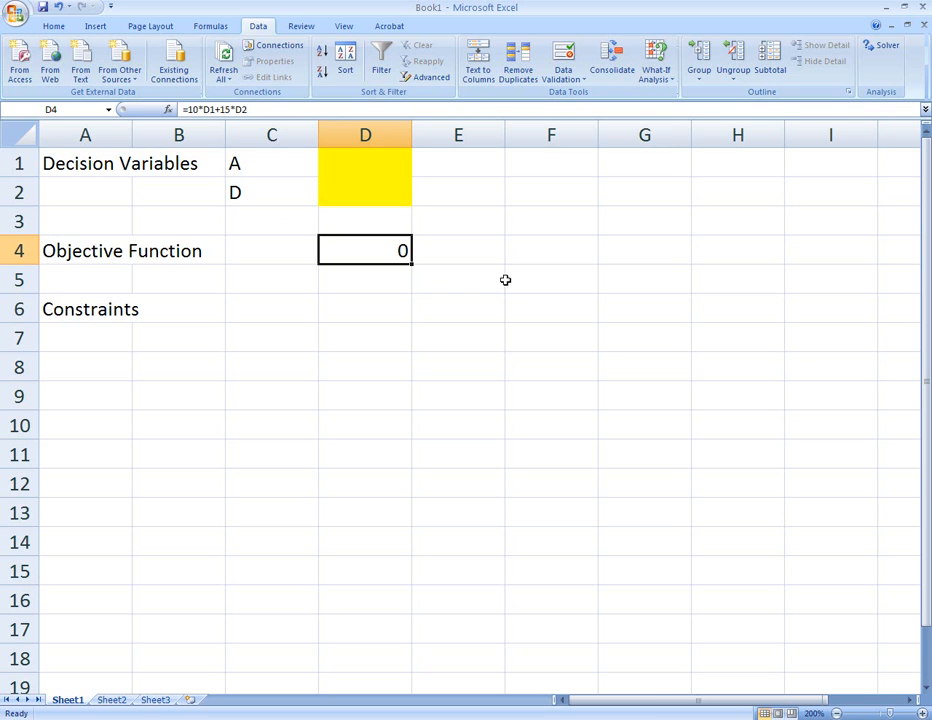
Enter the first constraint's limit of 240 in D7 and label it Labor in E7
left_click(218, 344)
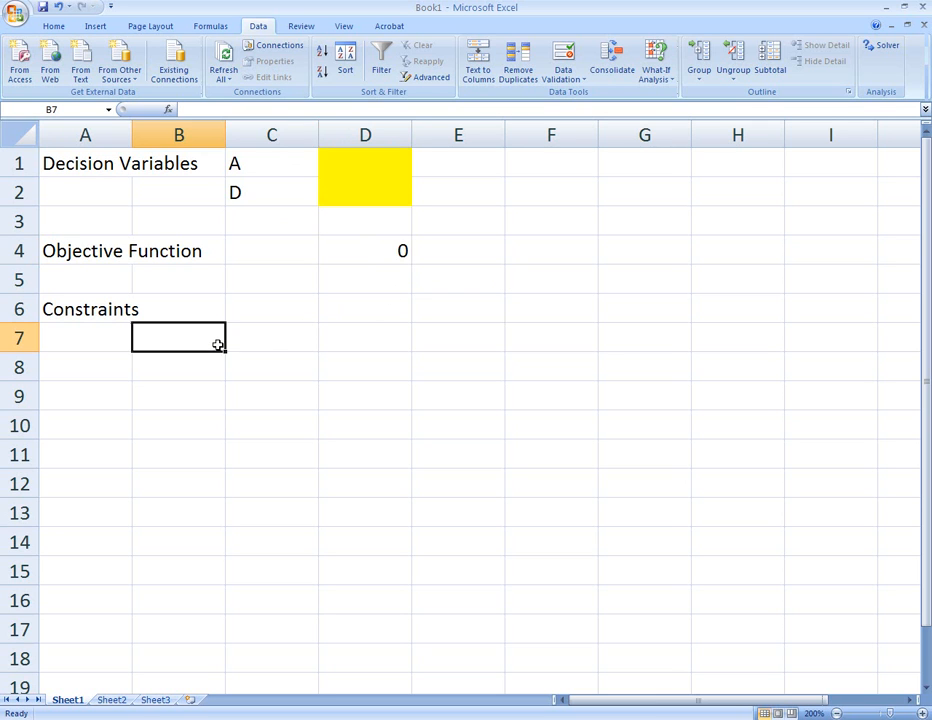
left_click(285, 342)
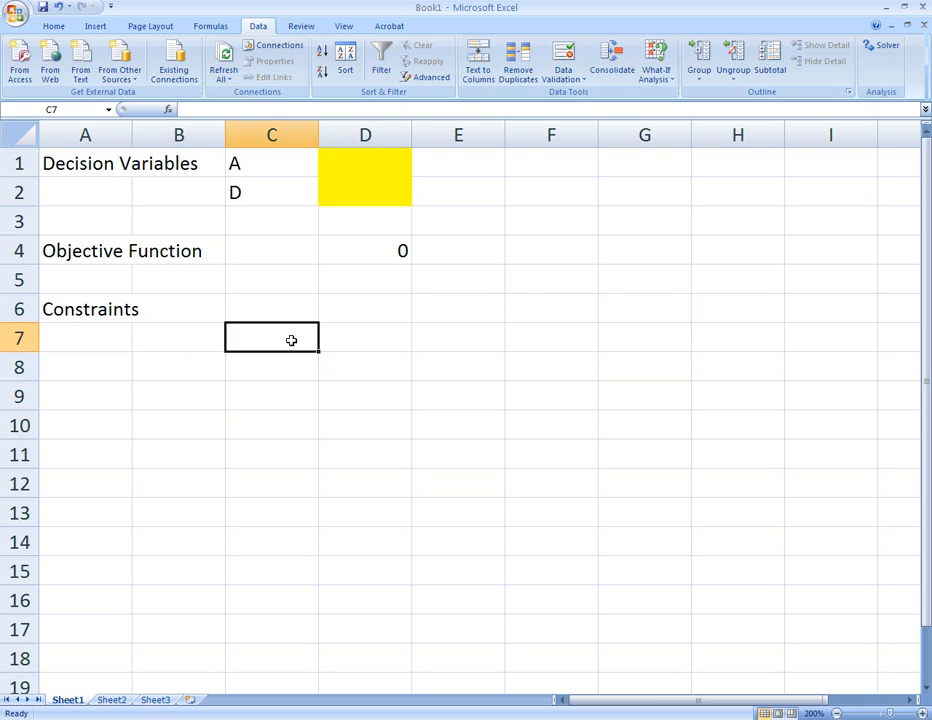
key("Right")
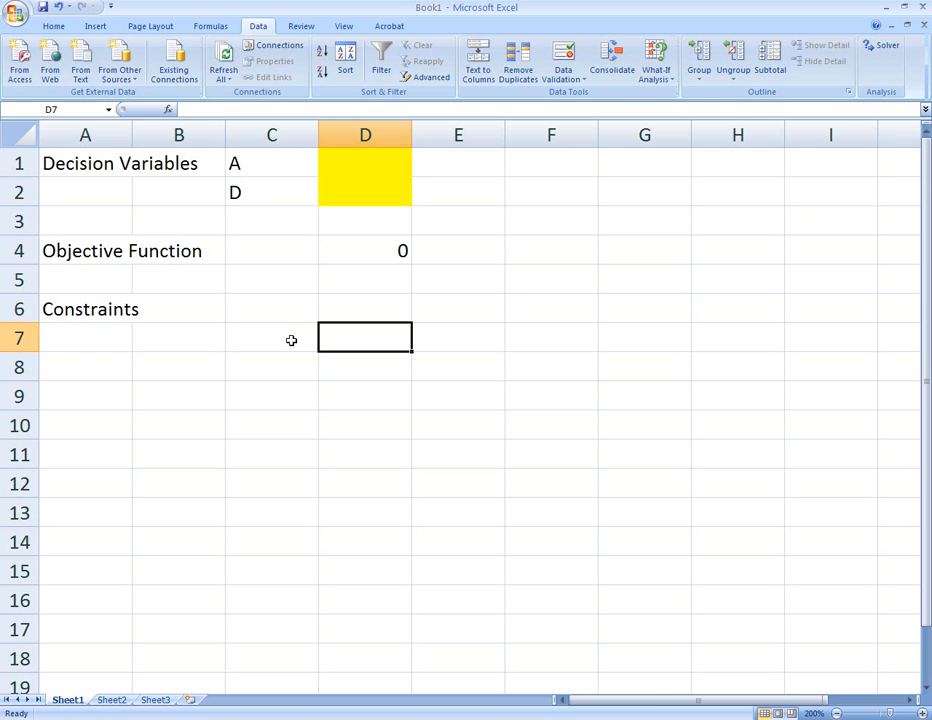
type("240")
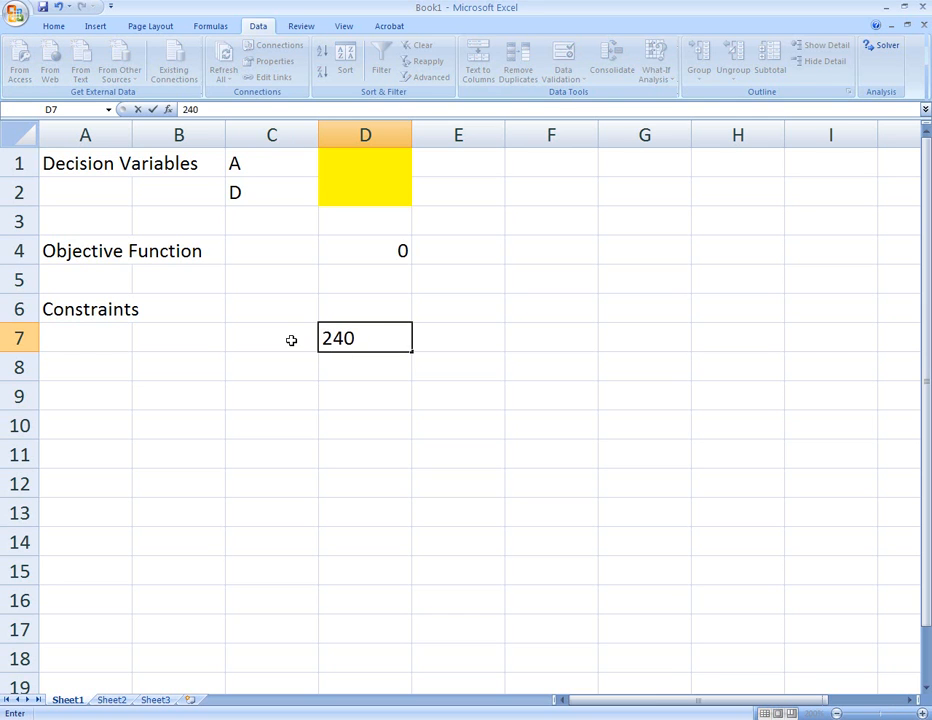
key("Tab")
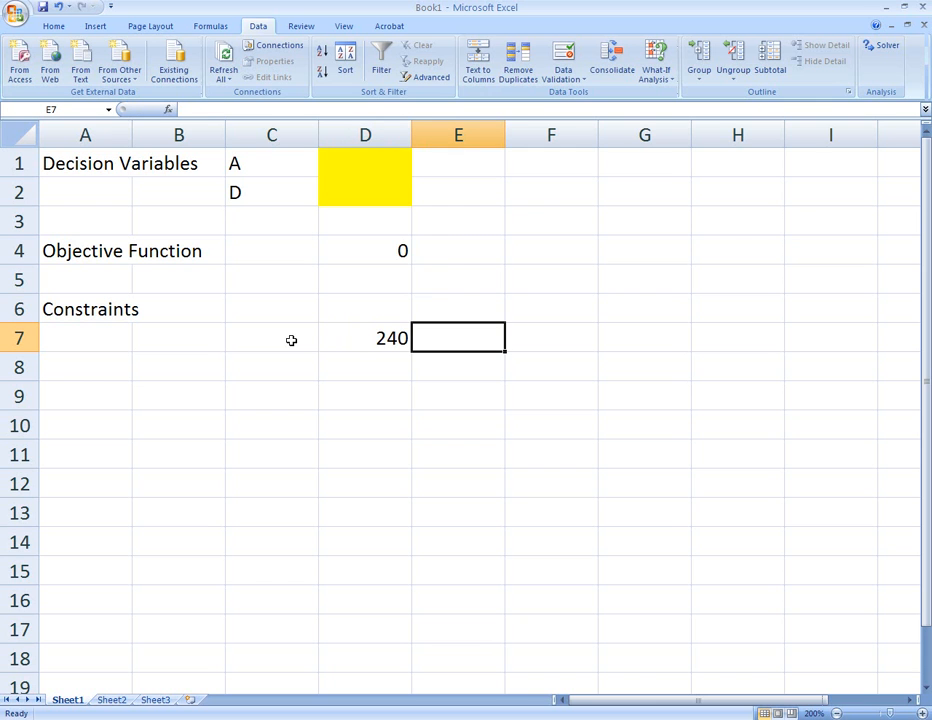
type("Labor")
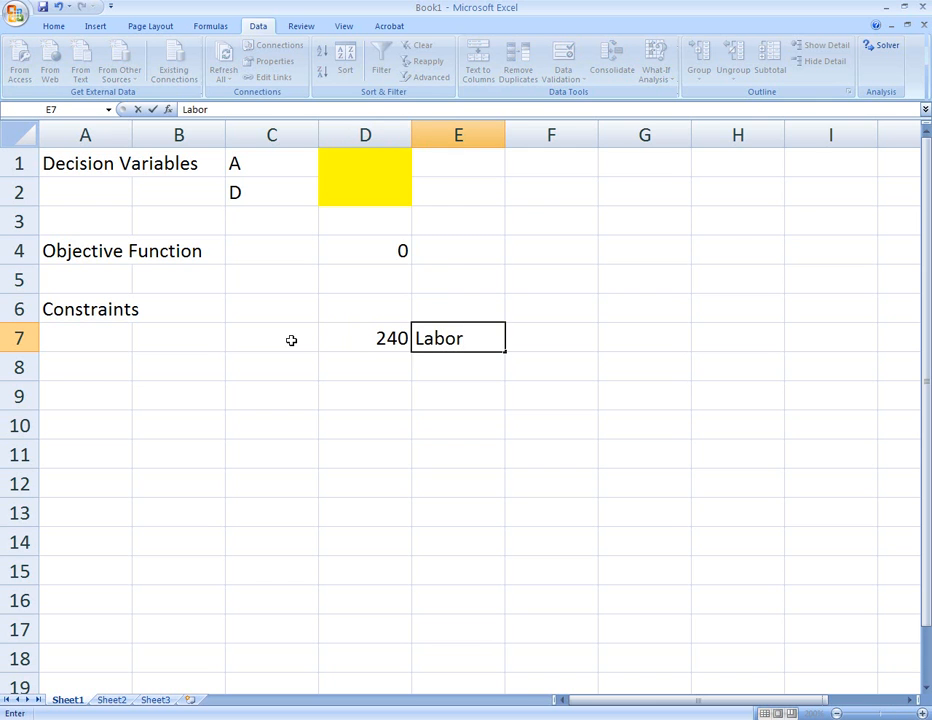
Enter the Labor constraint formula =.5*d1+1*d2 in cell C7
left_click(291, 340)
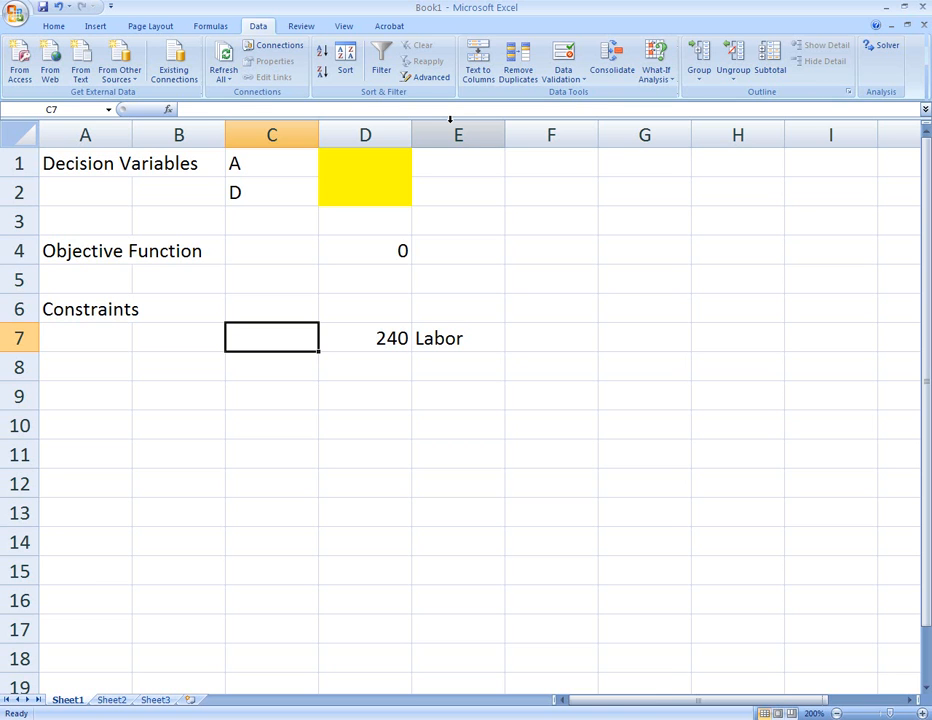
type("=")
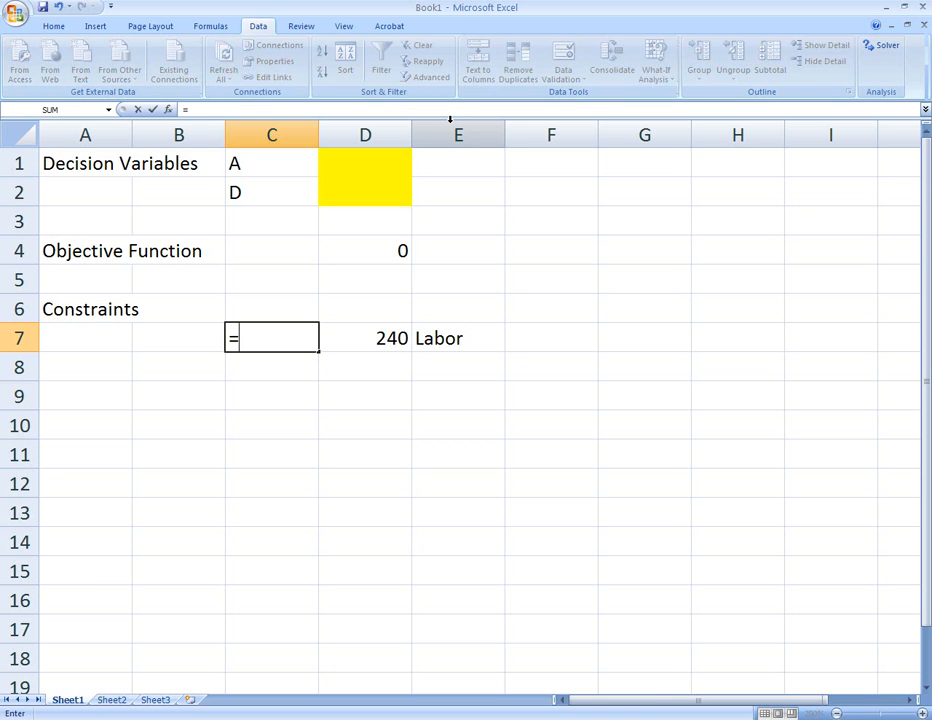
type(".5*d1")
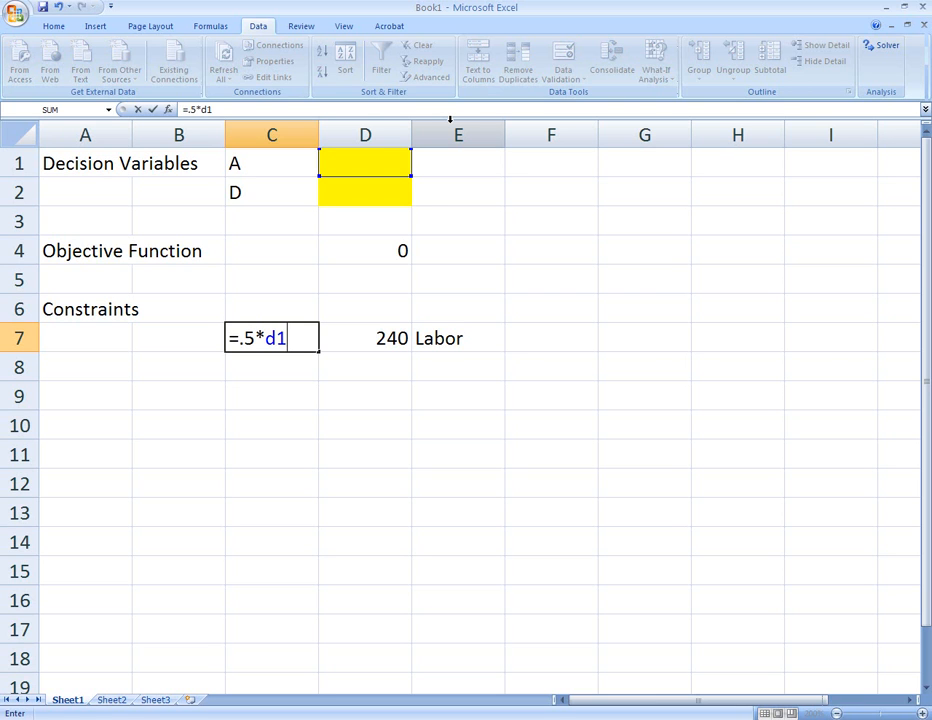
type("+1*d2")
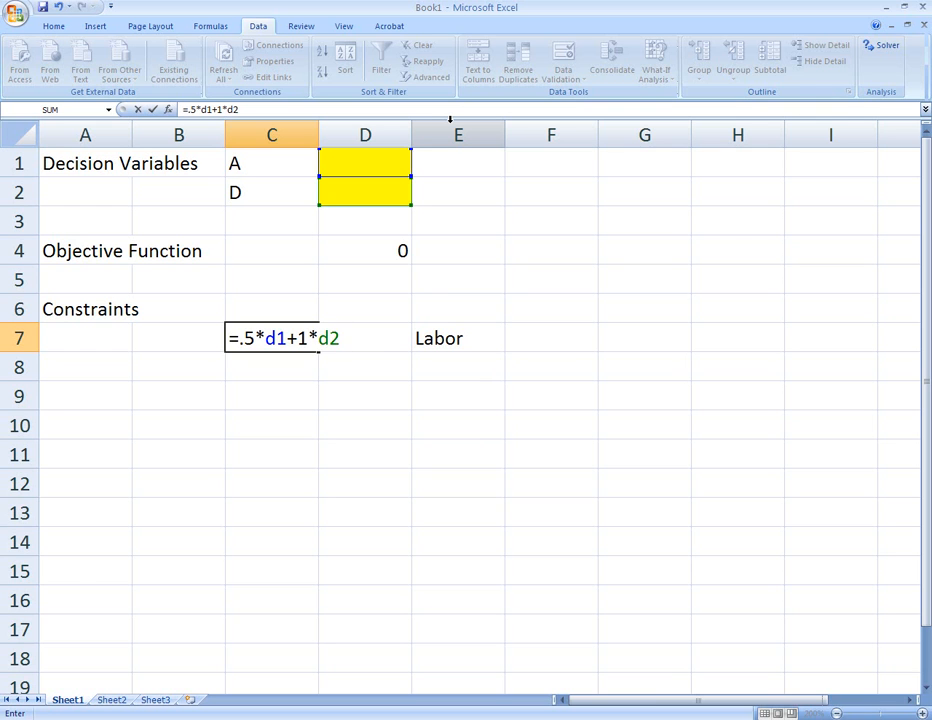
key("Return")
key("Up")
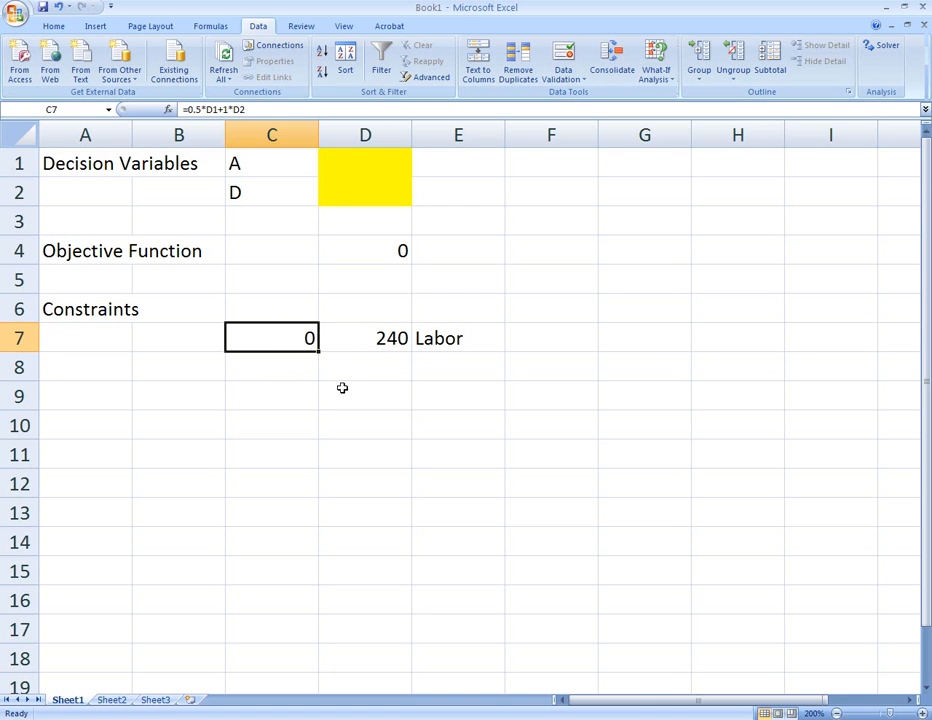
Enter the second constraint's limit of 100 in D8 and label it Materials in E8
left_click(305, 368)
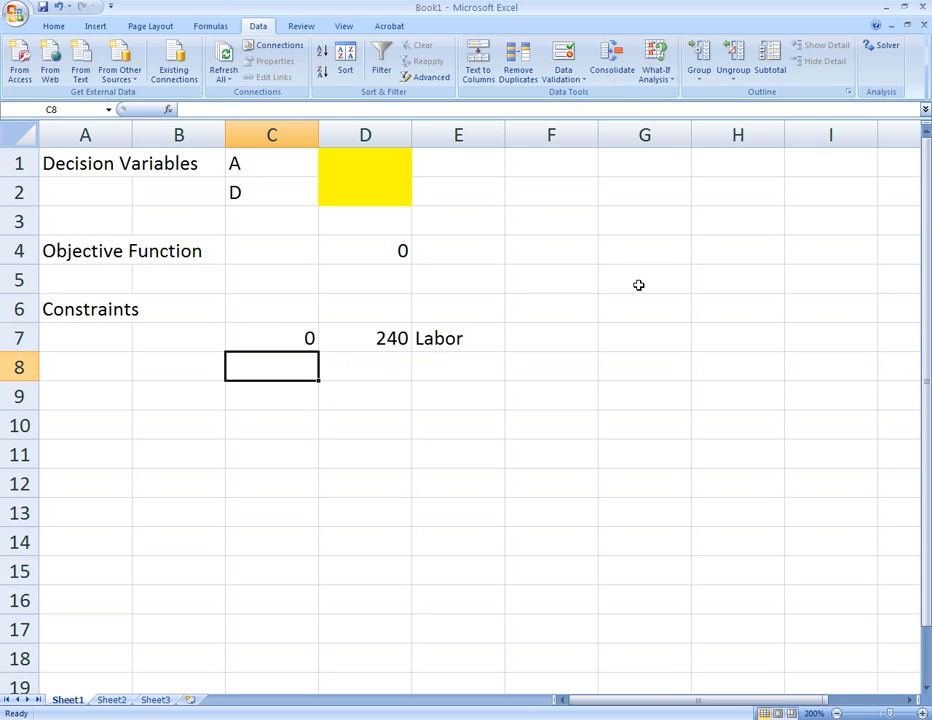
key("Right")
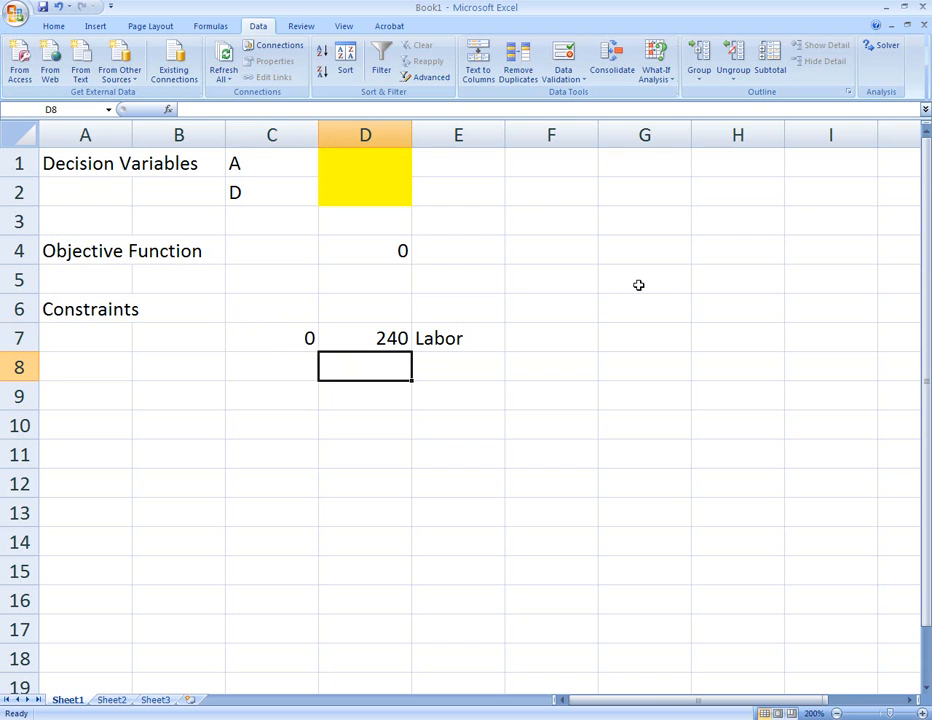
type("100")
key("Tab")
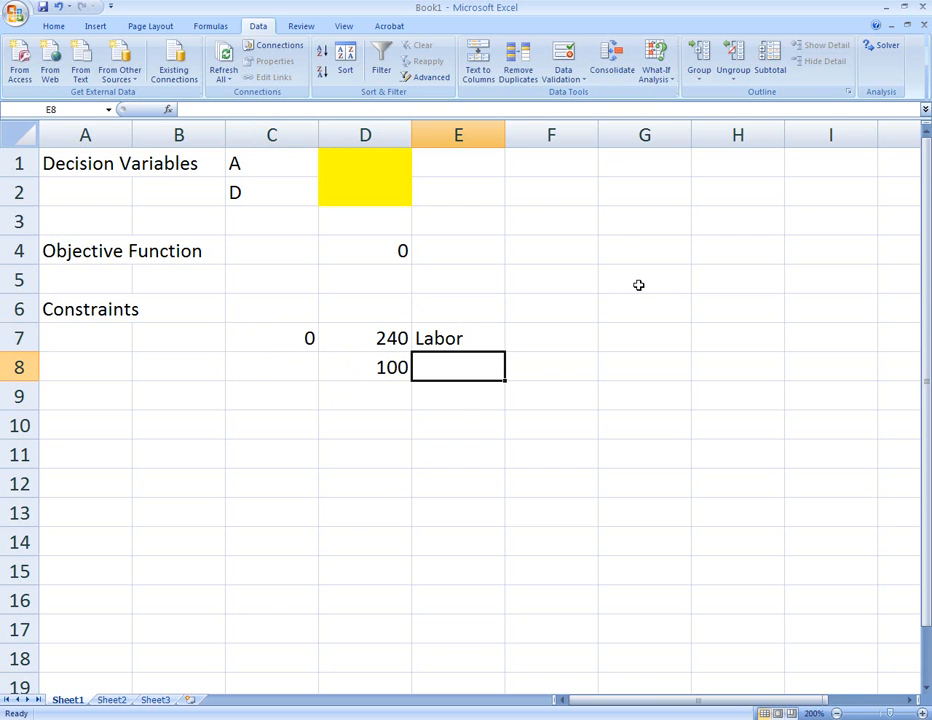
type("Materials")
key("Left")
Enter the Materials constraint formula =.2*d1+.3*d1 in cell C8
key("Left")
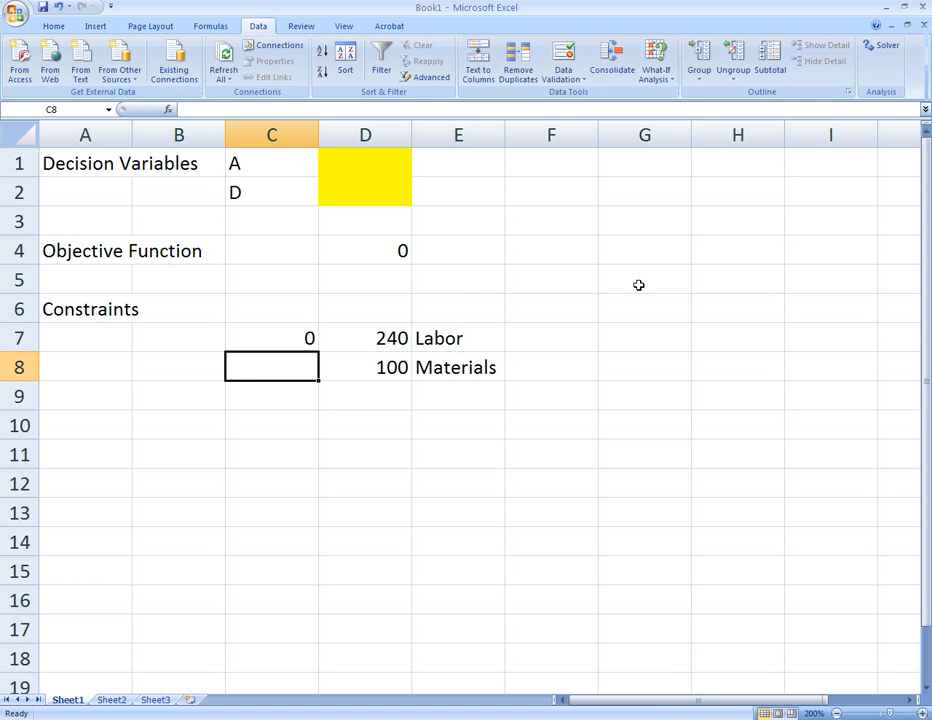
type("=.2")
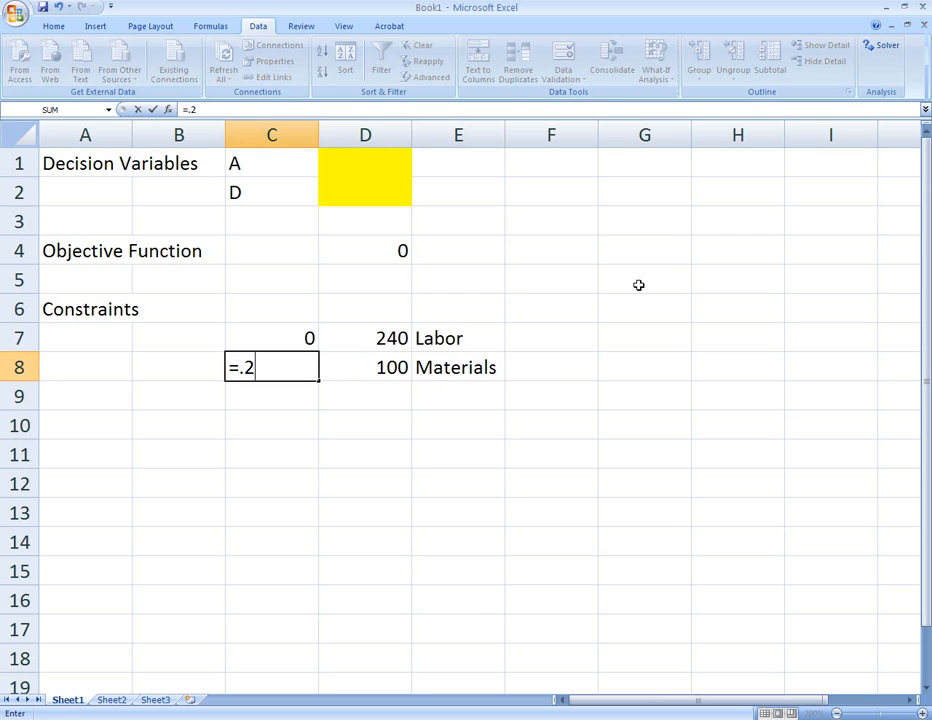
type("*d1")
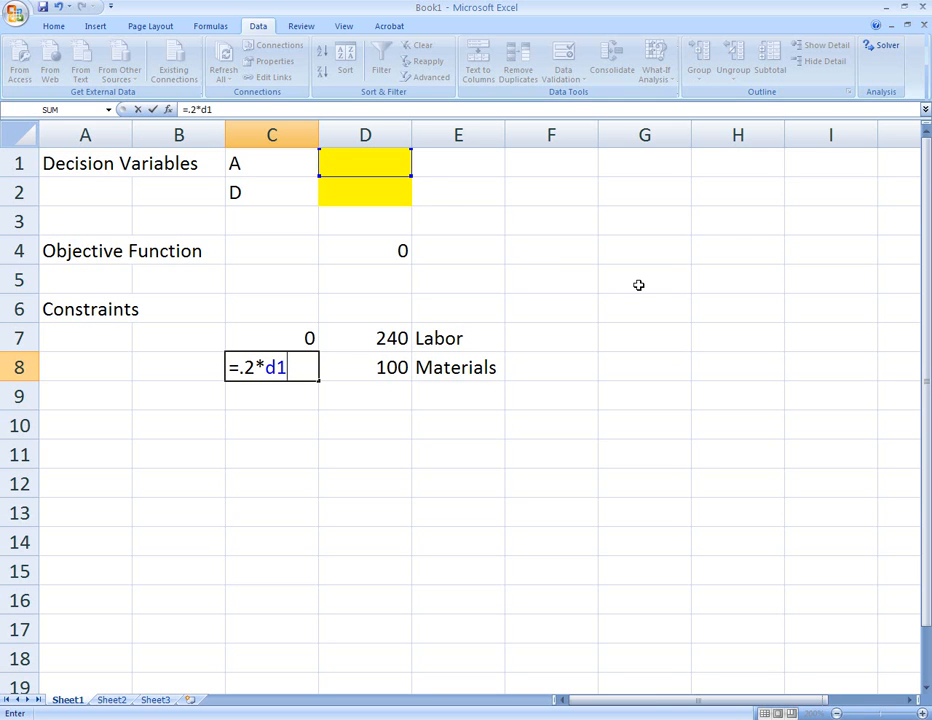
type("+.3*d1")
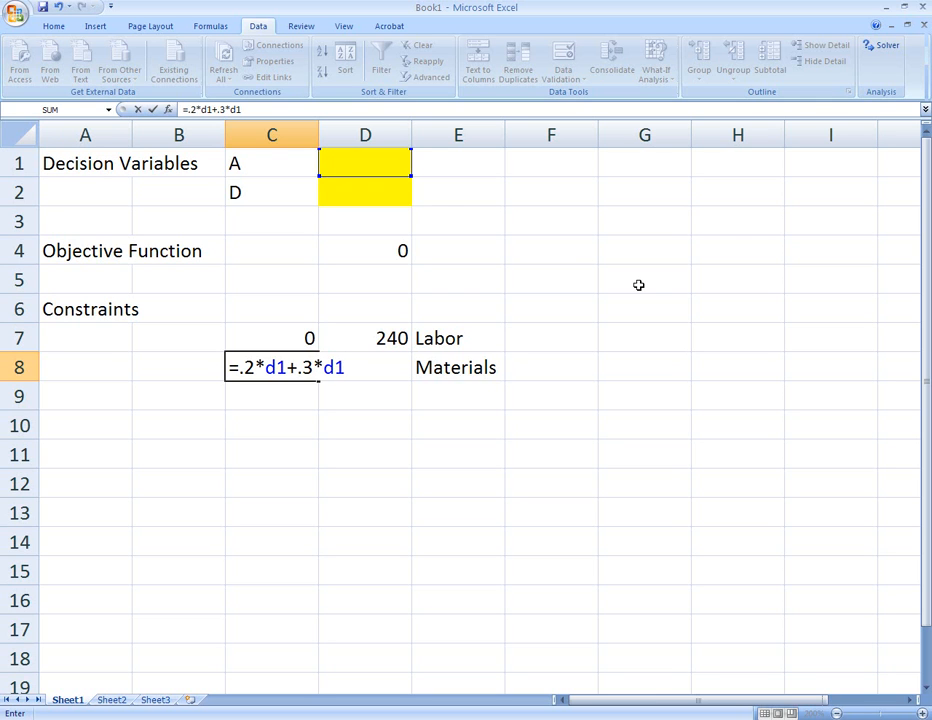
key("Return")
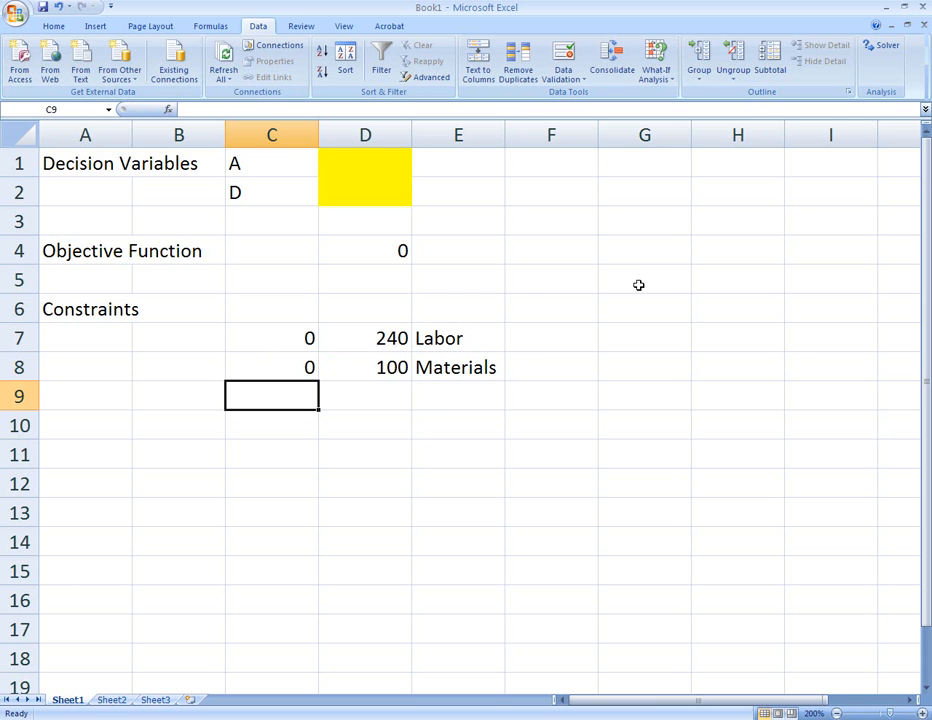
Enter the third constraint's limit of 75 in D9 and label it order in E9
key("Right")
type("75")
key("Right")
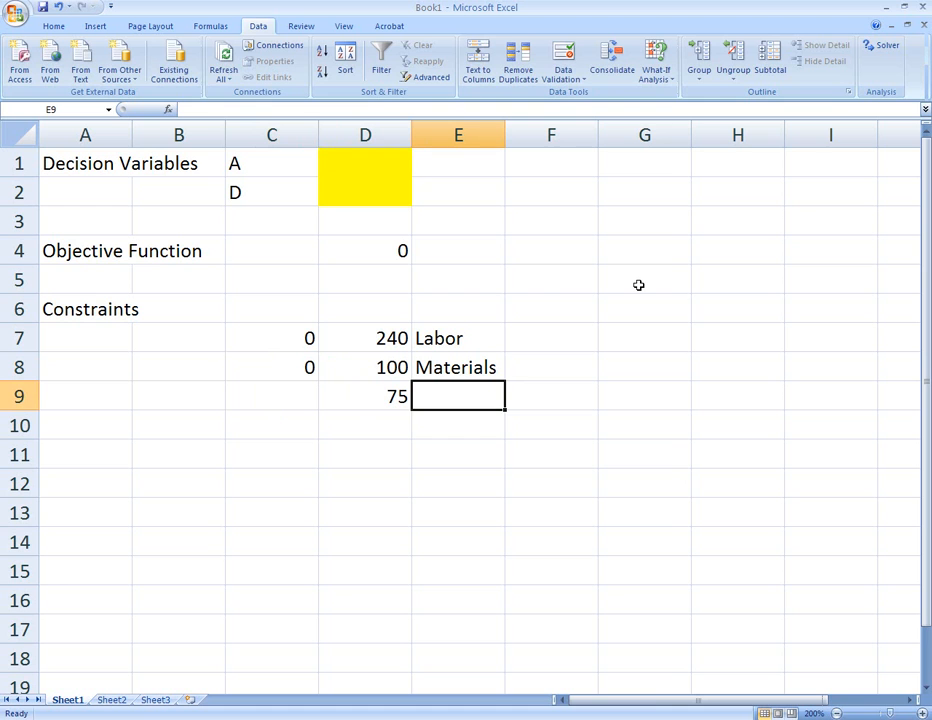
type("demand")
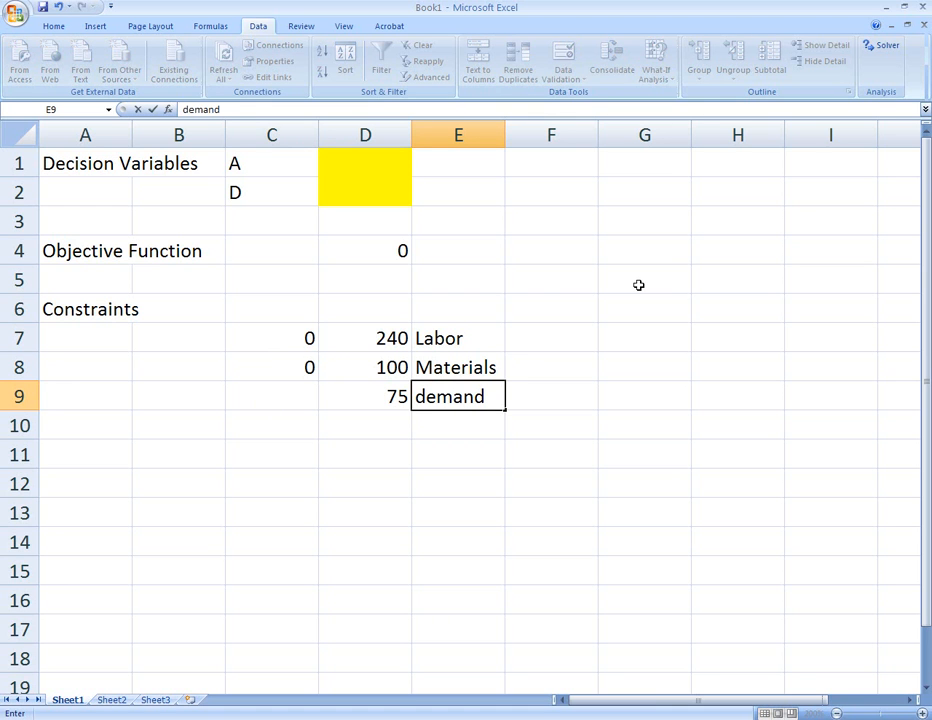
key("BackSpace")
key("BackSpace")
key("BackSpace")
key("BackSpace")
key("BackSpace")
key("BackSpace")
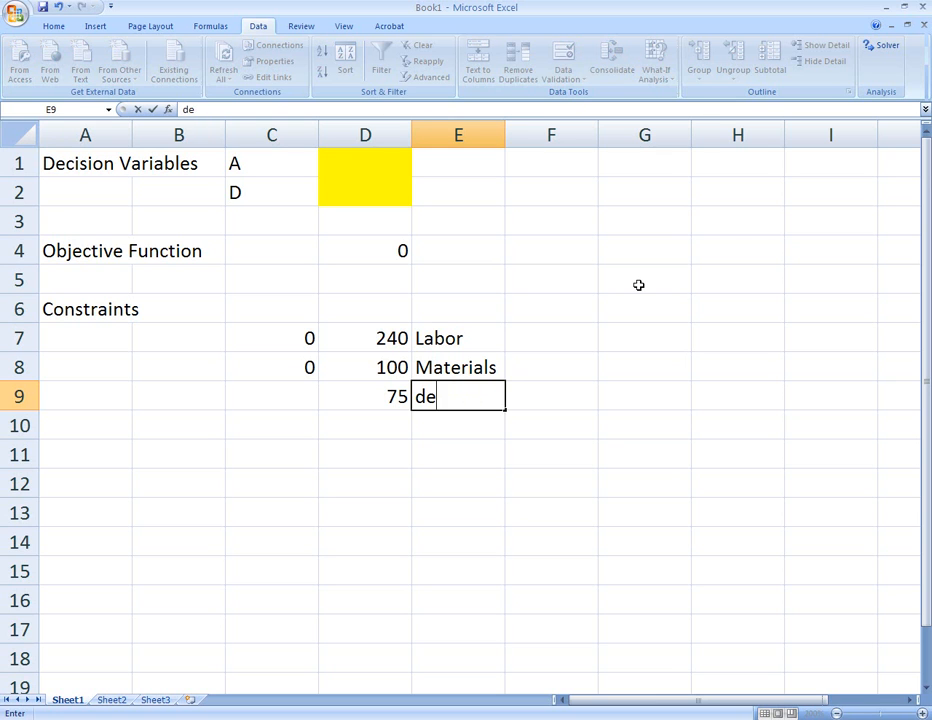
type("c")
key("BackSpace")
type("order")
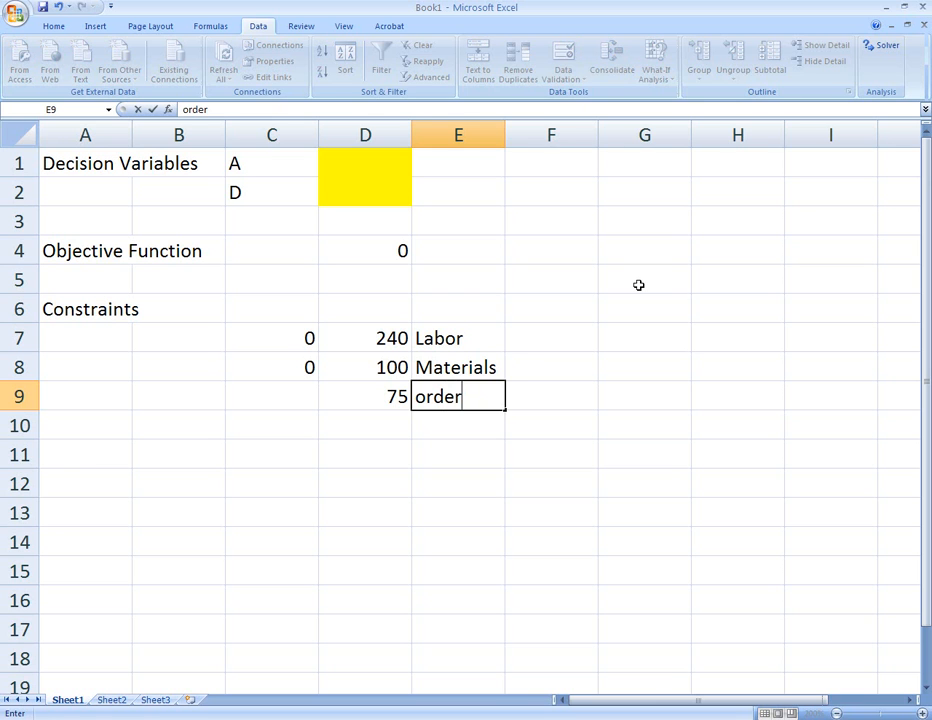
key("Left")
Enter the order constraint formula =d1 in cell C9
key("Left")
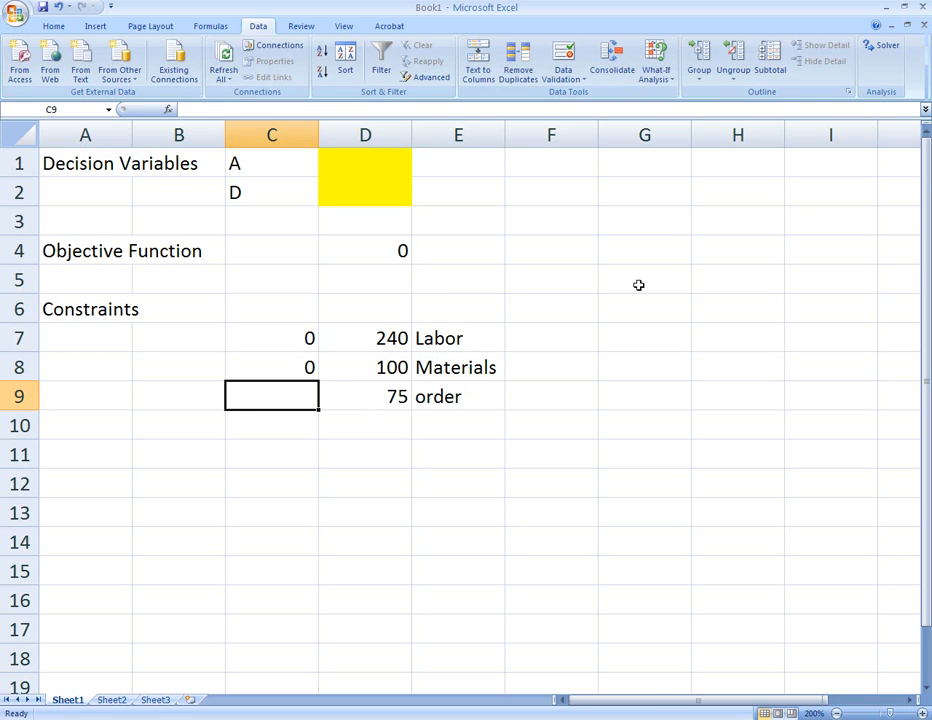
type("=")
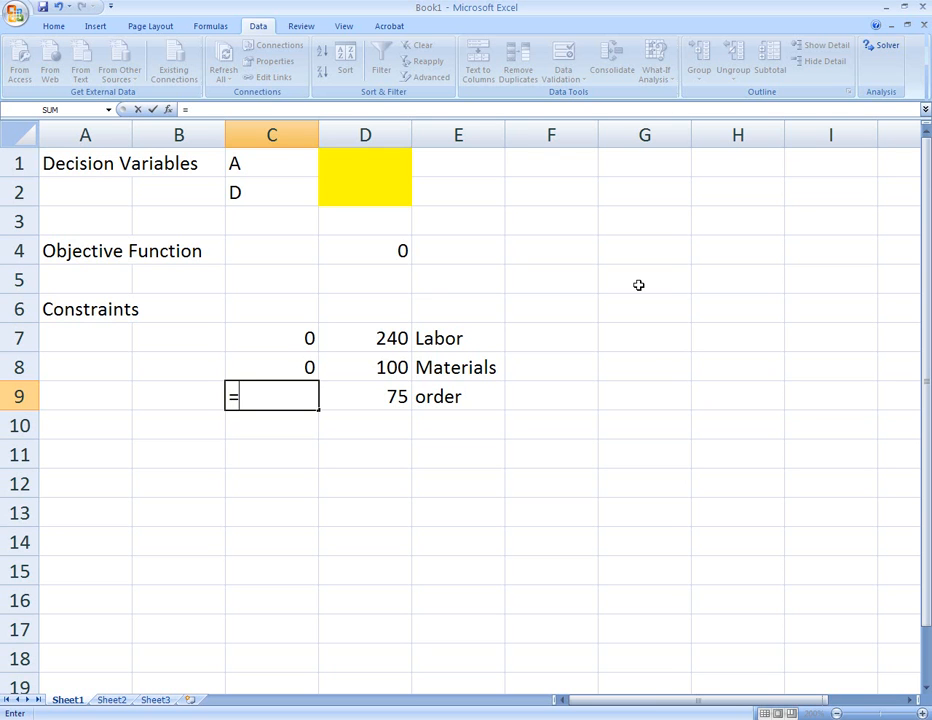
type("d1")
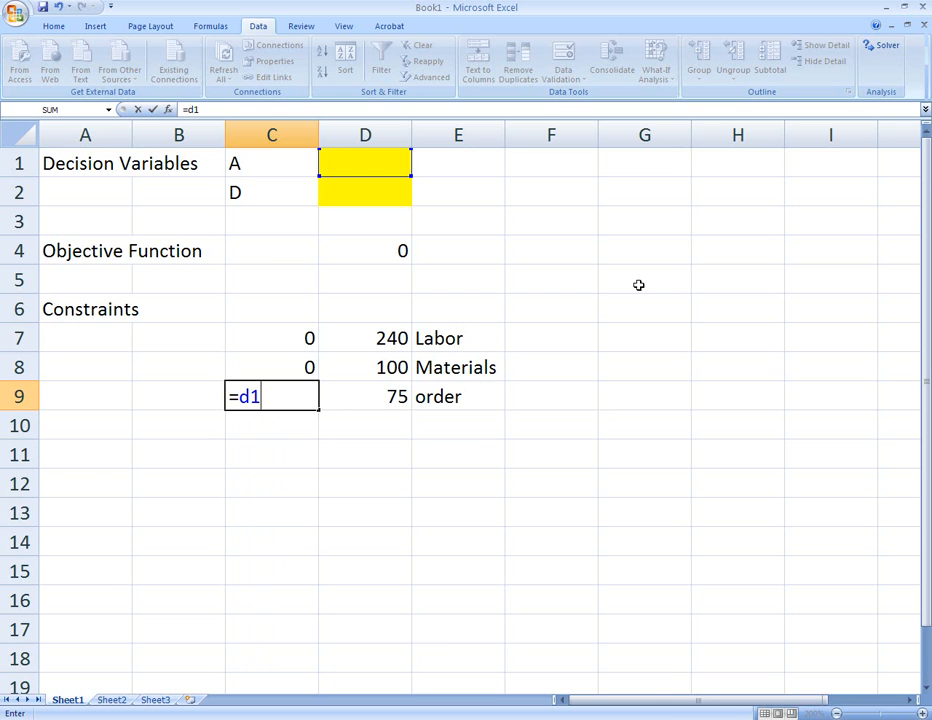
key("Return")
Enter the fourth constraint's limit of 200 in D10 and label it demand in E10
key("Right")
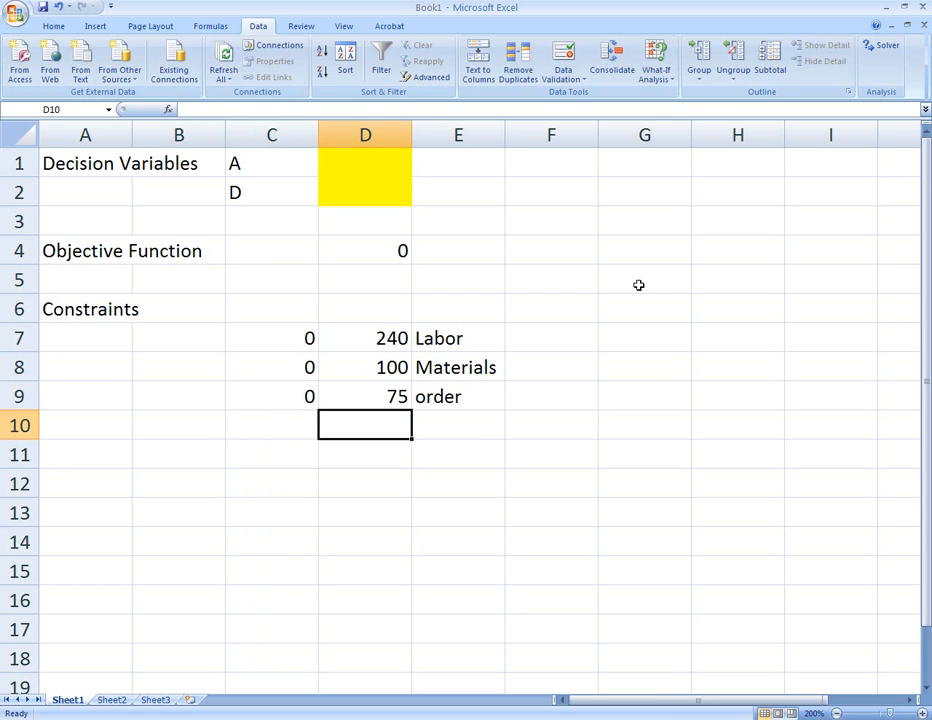
type("200")
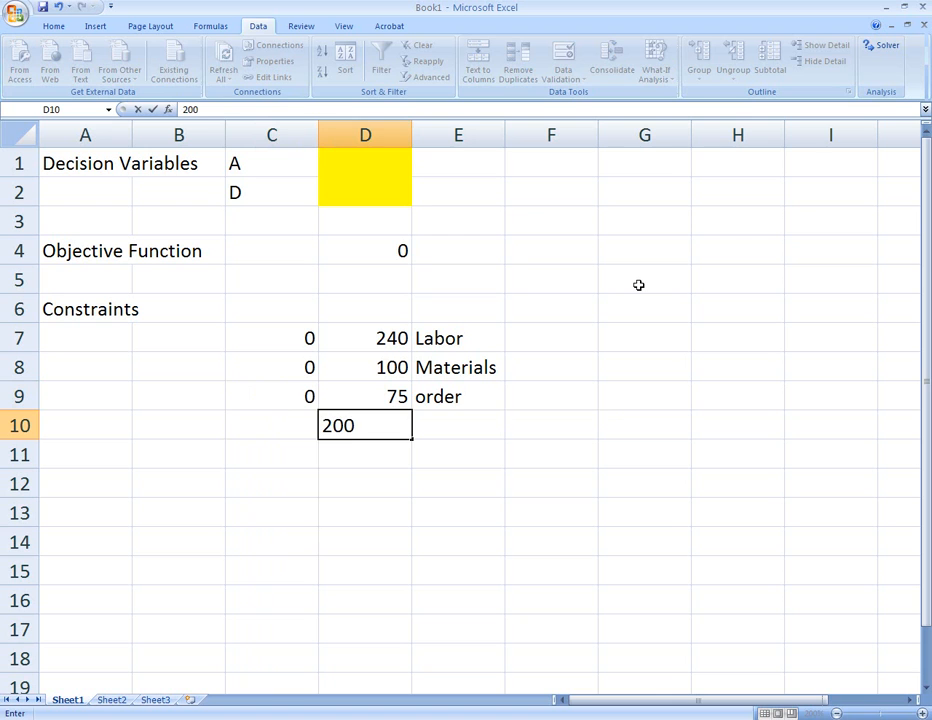
key("Tab")
type("demand")
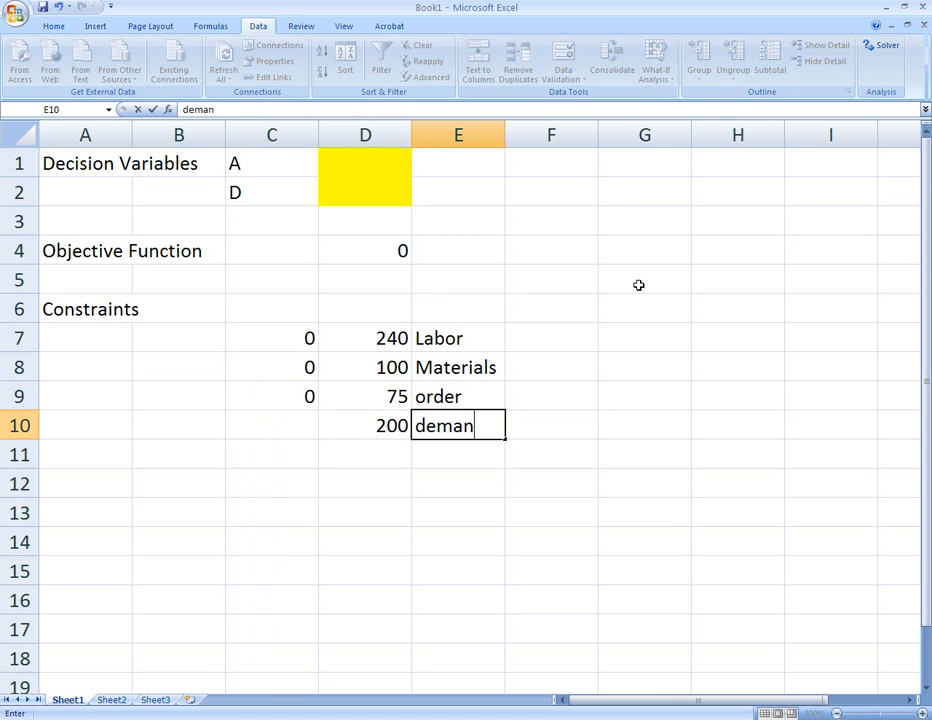
key("Left")
Enter the demand constraint formula =d2 in cell C10
key("Left")
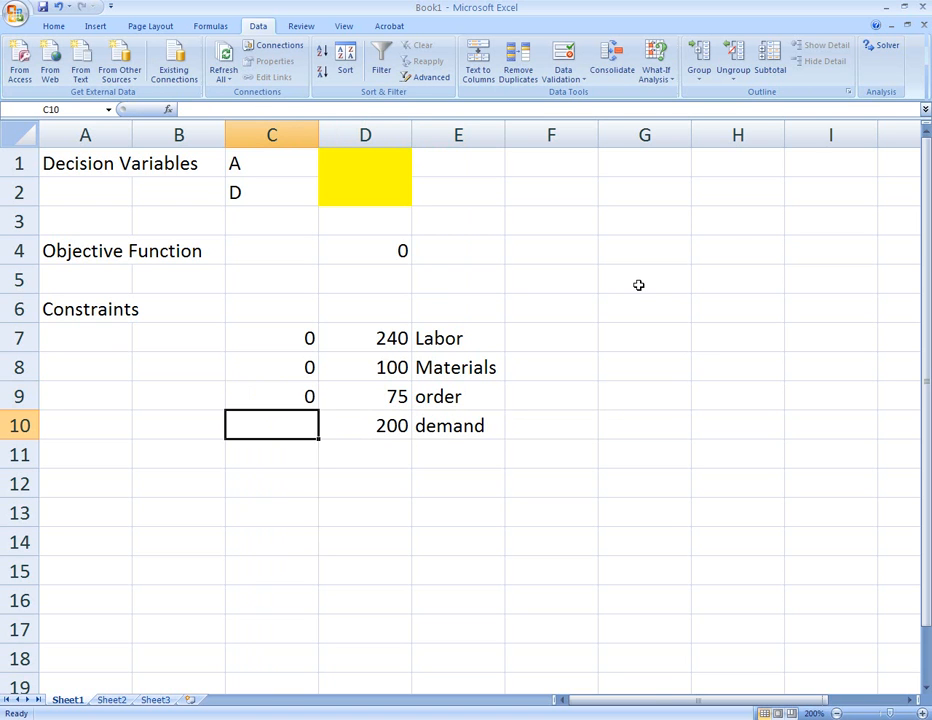
type("=d2")
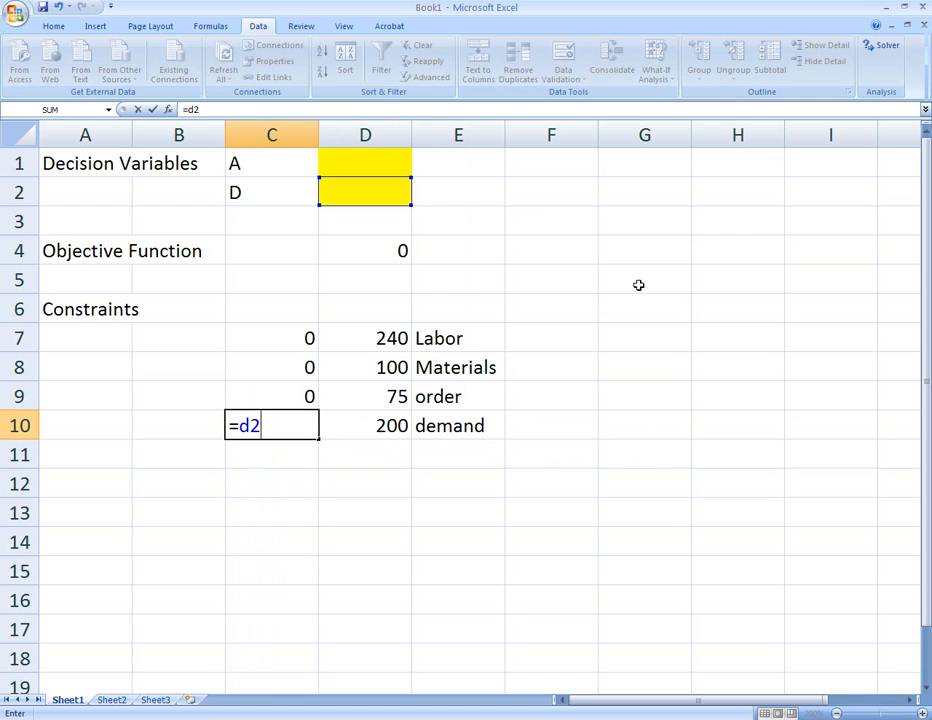
key("Return")
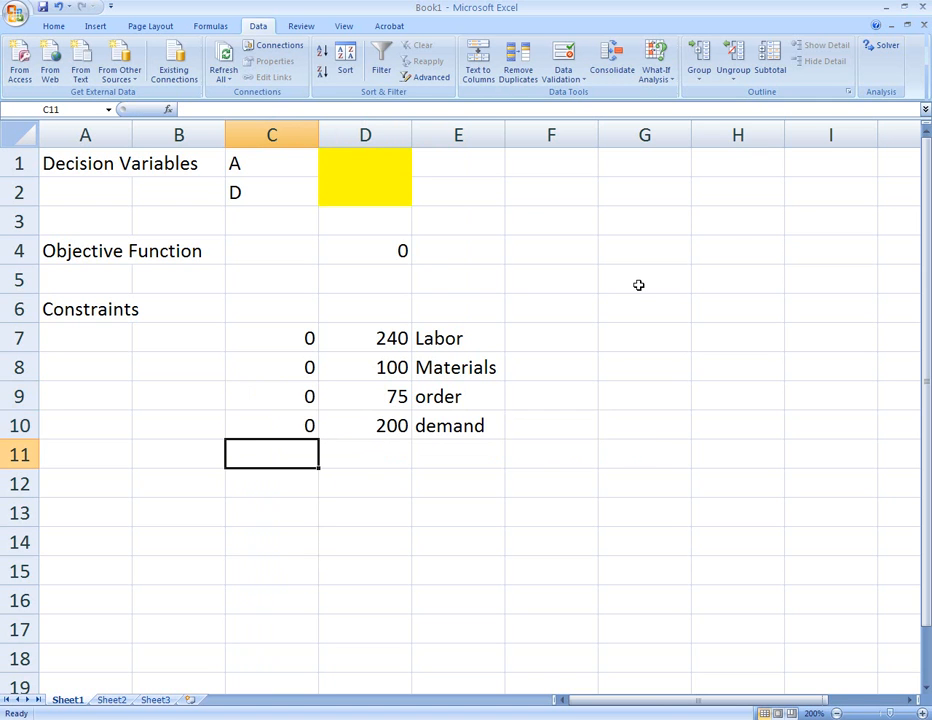
key("Up")
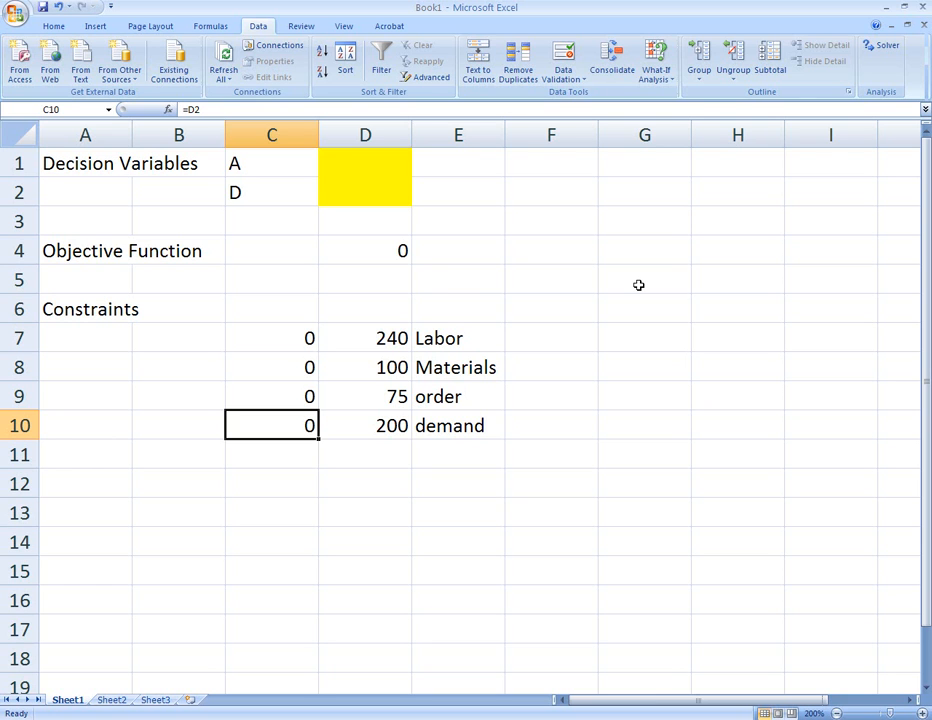
Examine the decision variable cell D1 and the objective function formula in D4
key("Right")
key("Right")
key("Down")
key("Down")
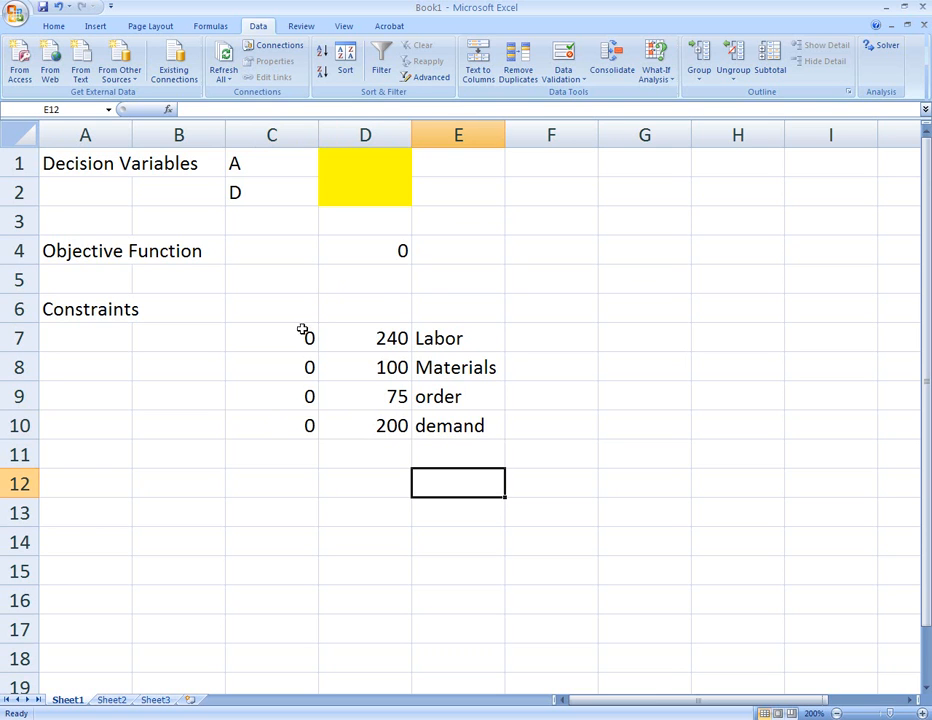
left_click(360, 163)
key("Return")
left_click(370, 167)
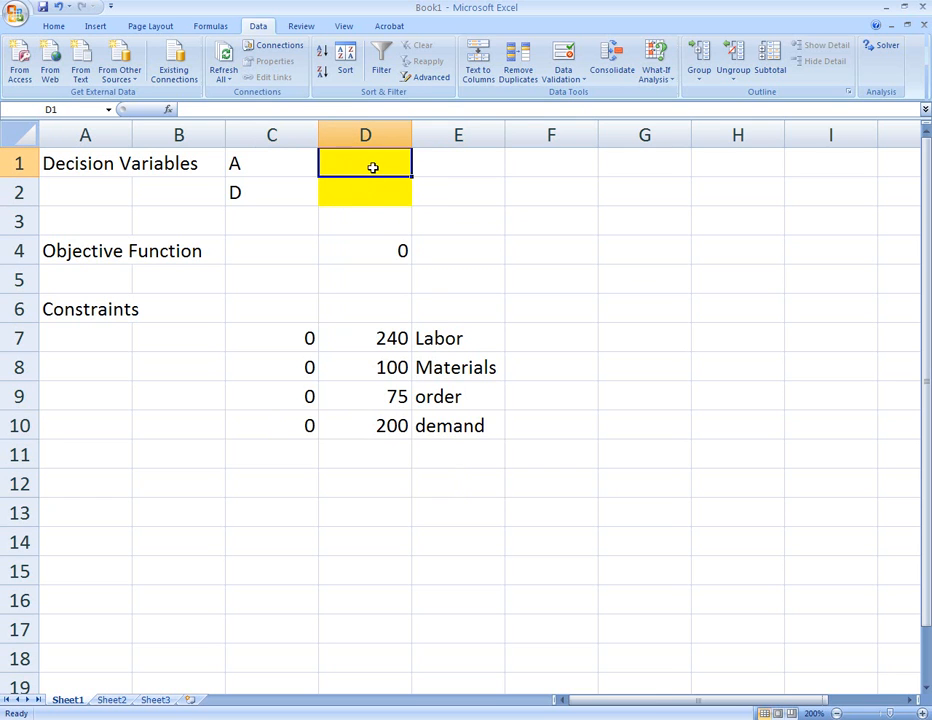
left_click(372, 256)
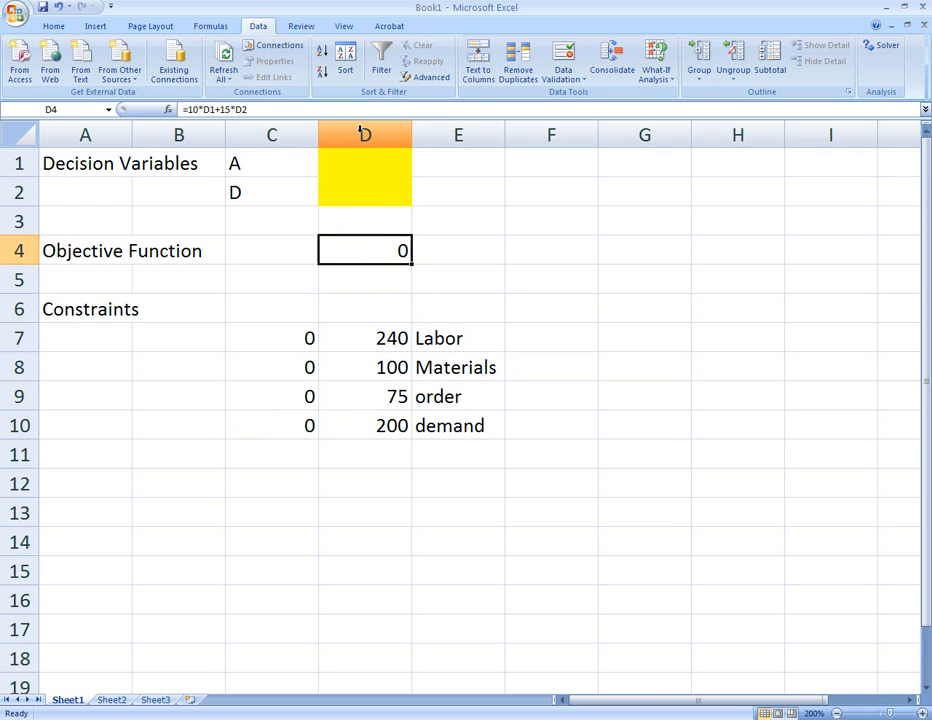
Examine each constraint's formula in C7 to C10 together with its limit in D7 to D10
left_click(300, 338)
left_click(308, 364)
left_click(347, 369)
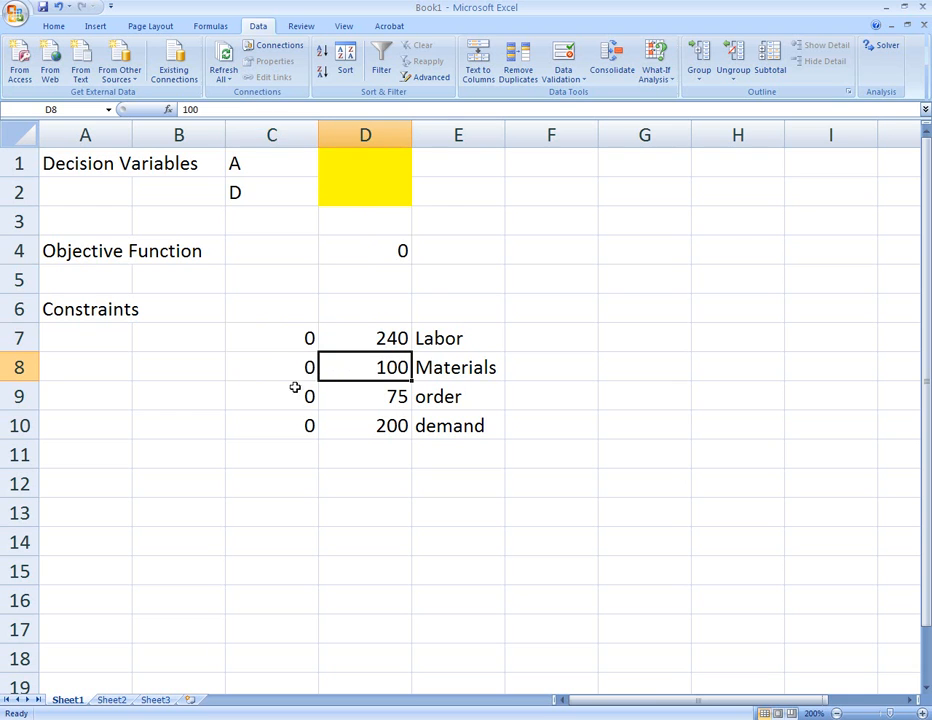
left_click(300, 336)
left_click(378, 338)
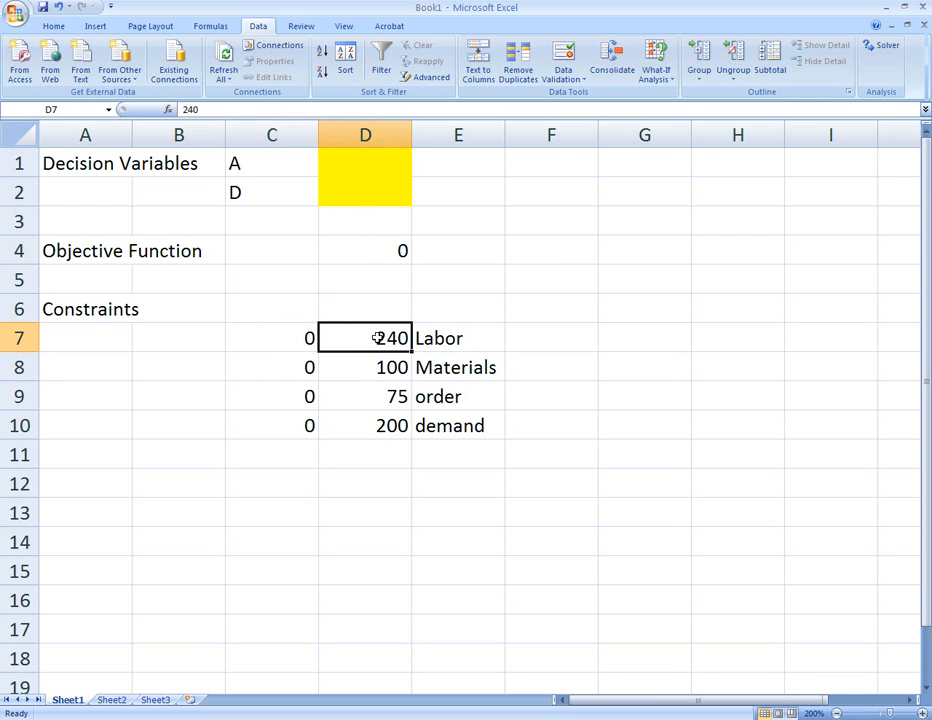
left_click(287, 366)
left_click(356, 372)
left_click(283, 398)
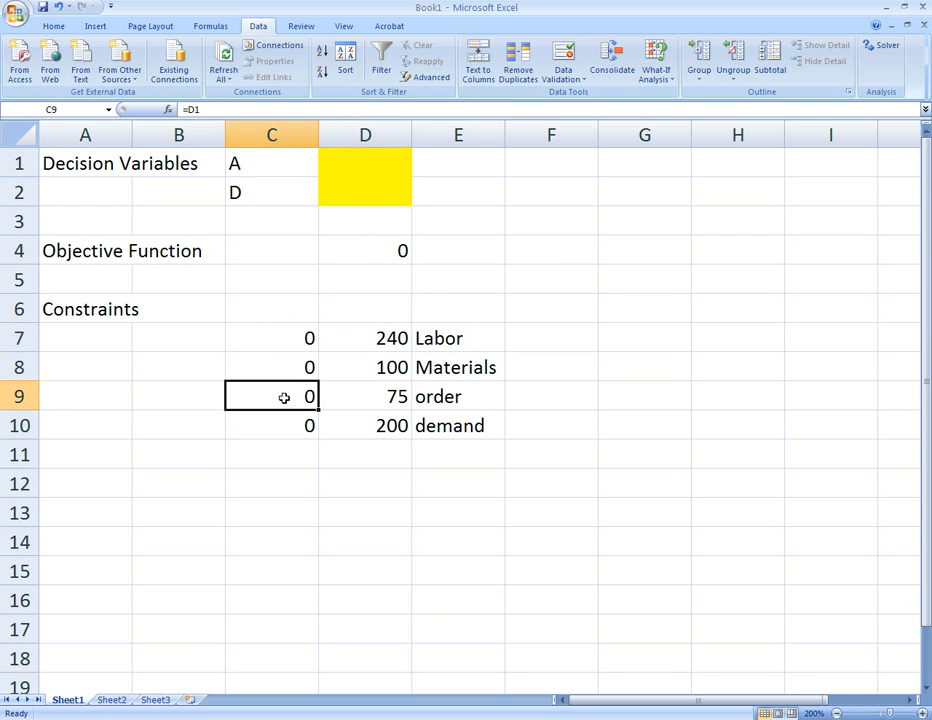
left_click(380, 395)
left_click(272, 420)
left_click(340, 422)
left_click(334, 512)
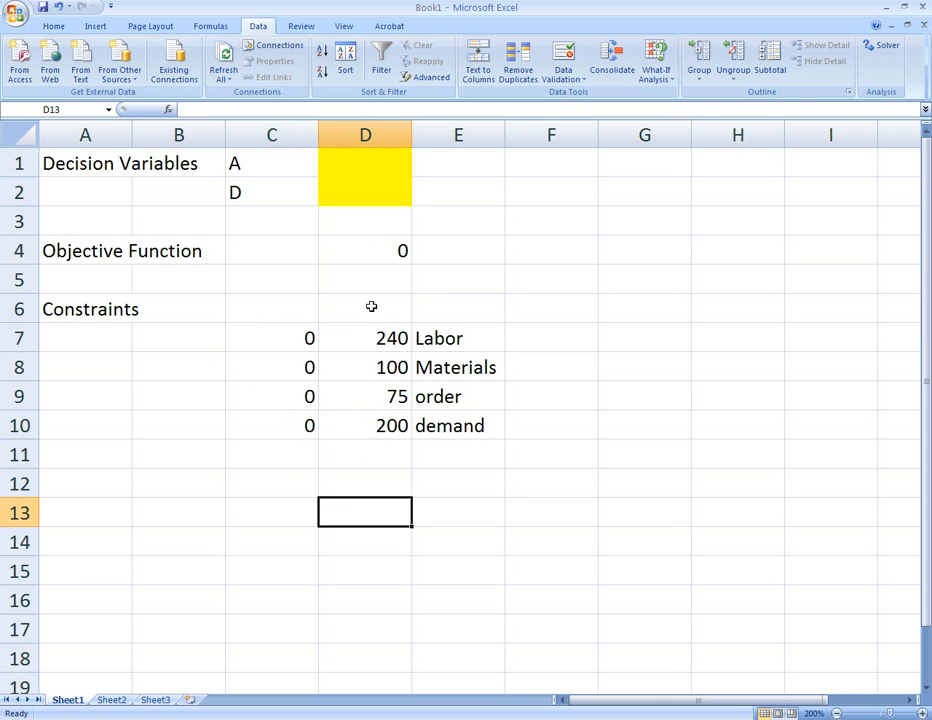